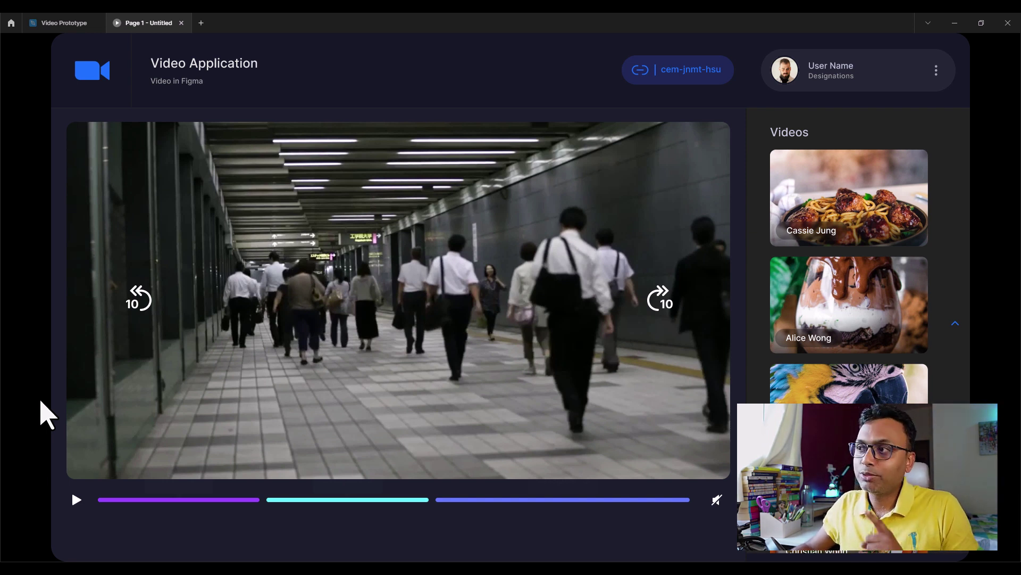
Test the prototype's playback, ten-second forward skip and Chapter 1 to 3 navigation, and close the preview.
{"action": "left_click", "coordinate": [73, 500]}
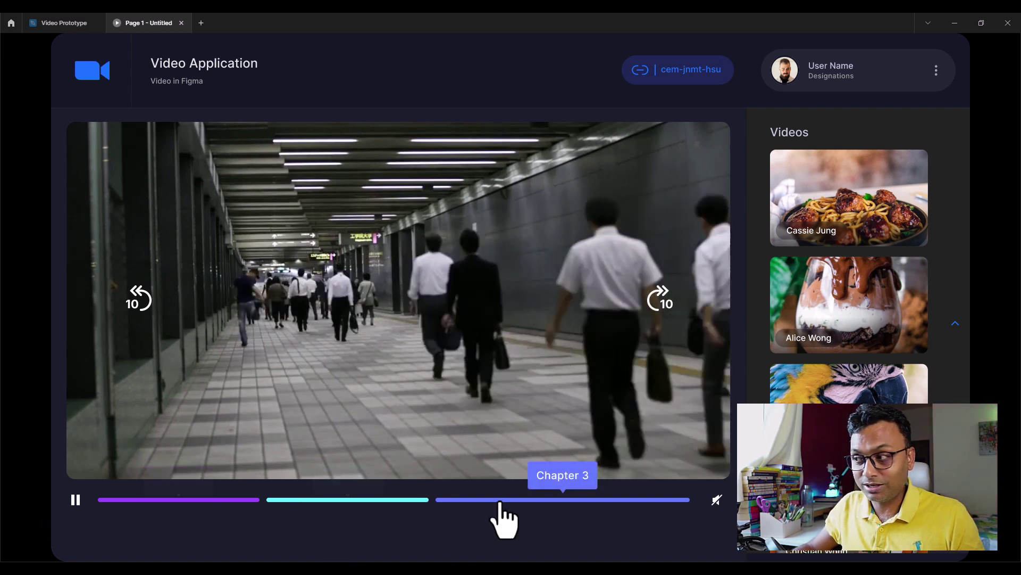
{"action": "left_click", "coordinate": [665, 311]}
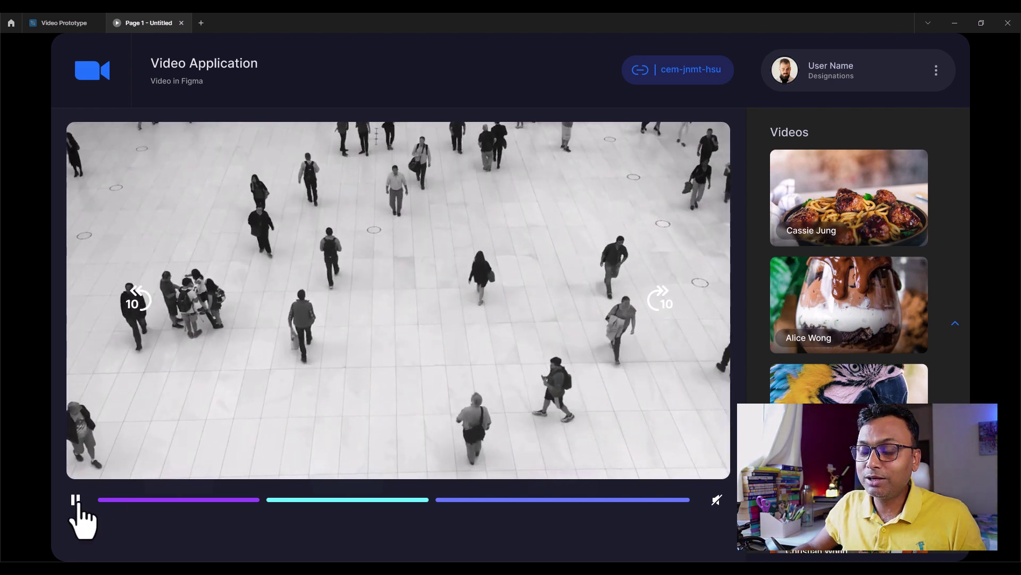
{"action": "left_click", "coordinate": [107, 501]}
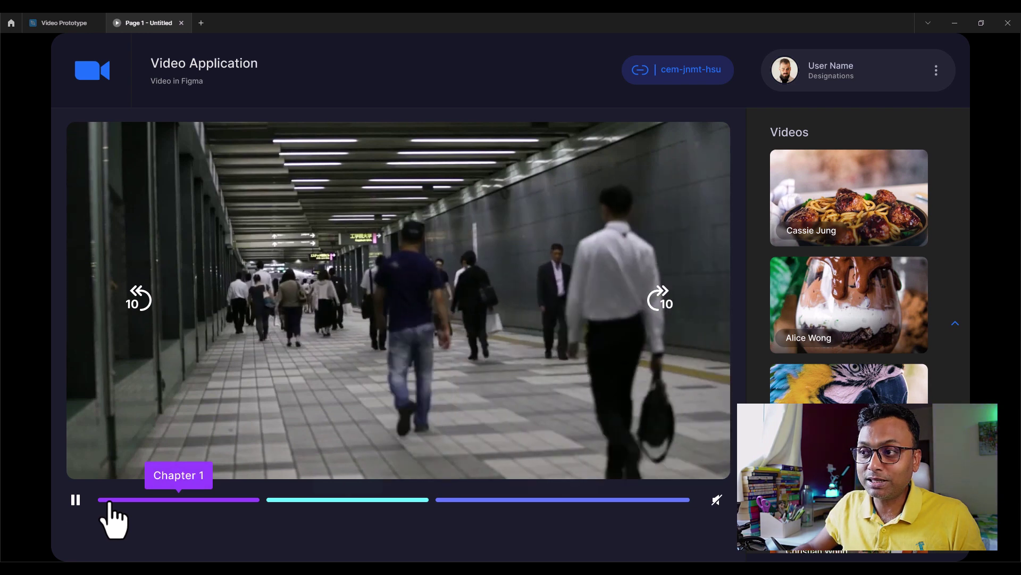
{"action": "left_click", "coordinate": [343, 502]}
{"action": "left_click", "coordinate": [343, 501]}
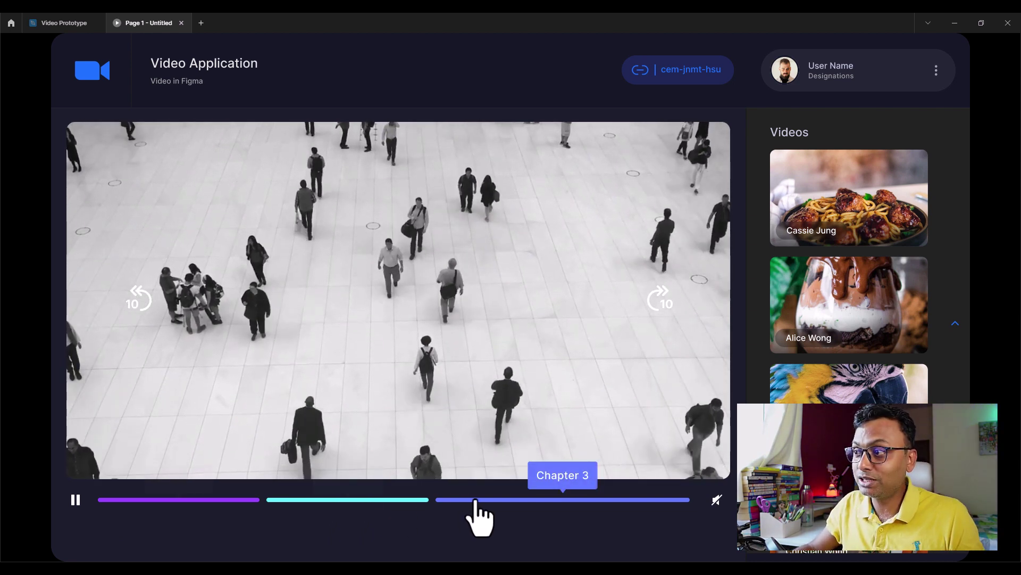
{"action": "left_click", "coordinate": [477, 503]}
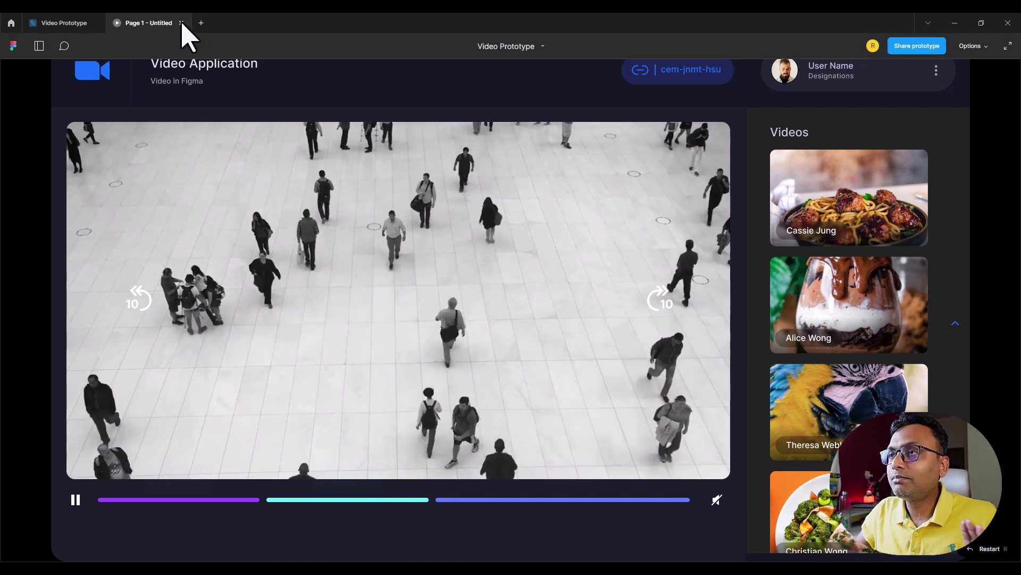
{"action": "left_click", "coordinate": [181, 23]}
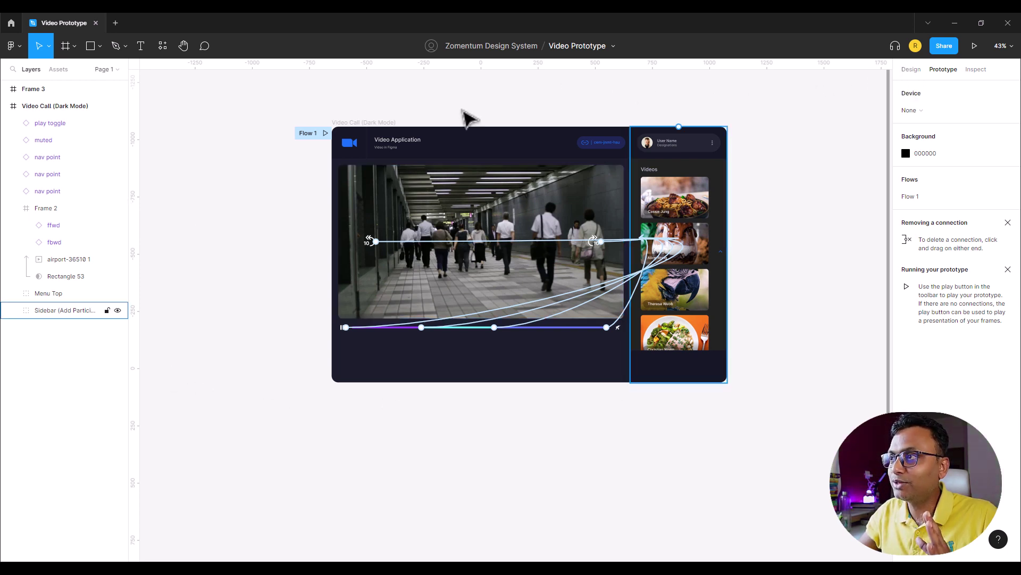
Delete the backward jump-time interaction linking the fbwd control to the airport video.
{"action": "left_click", "coordinate": [910, 70]}
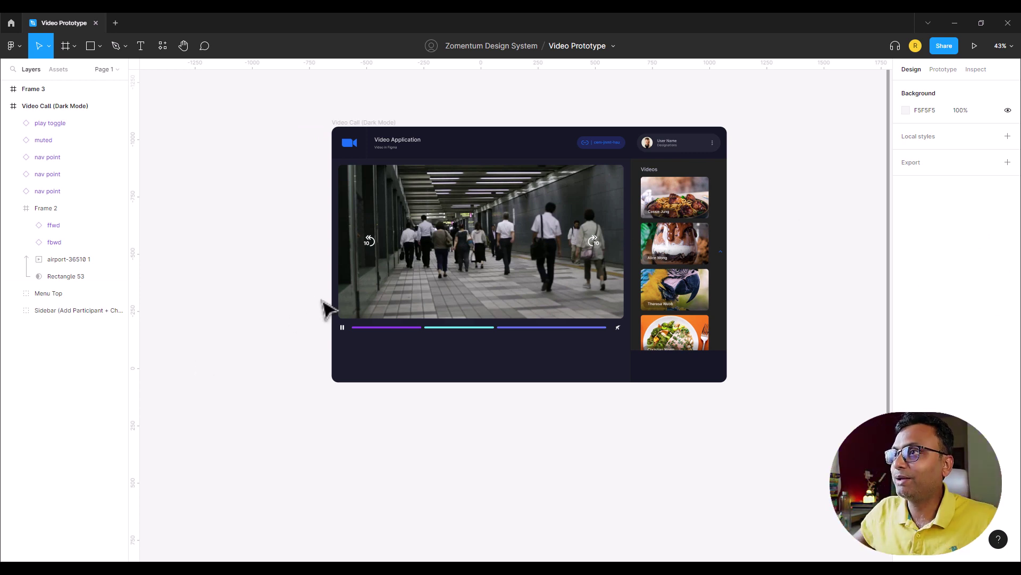
{"action": "left_click", "coordinate": [373, 123]}
{"action": "left_click", "coordinate": [943, 70]}
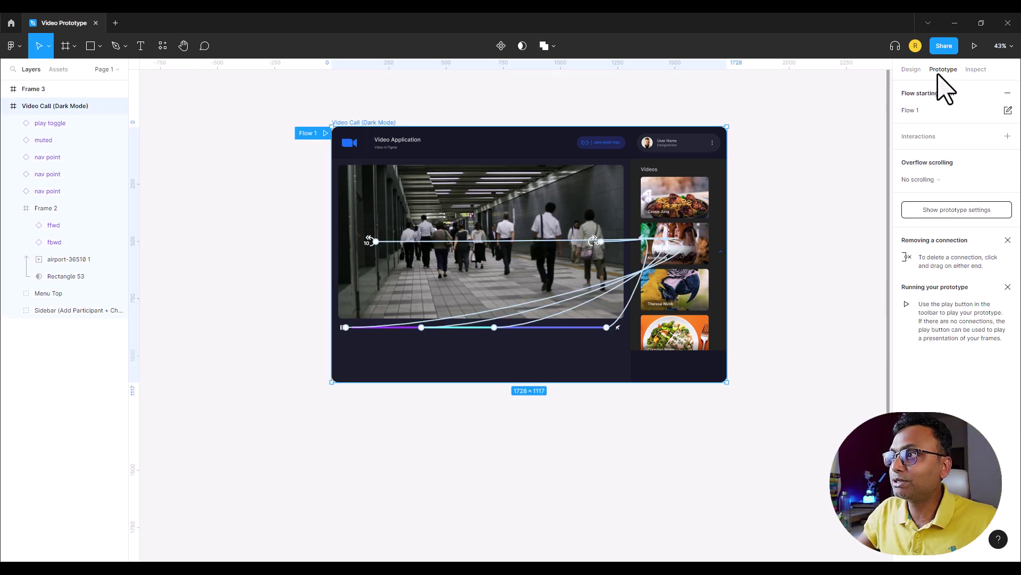
{"action": "left_click", "coordinate": [477, 242]}
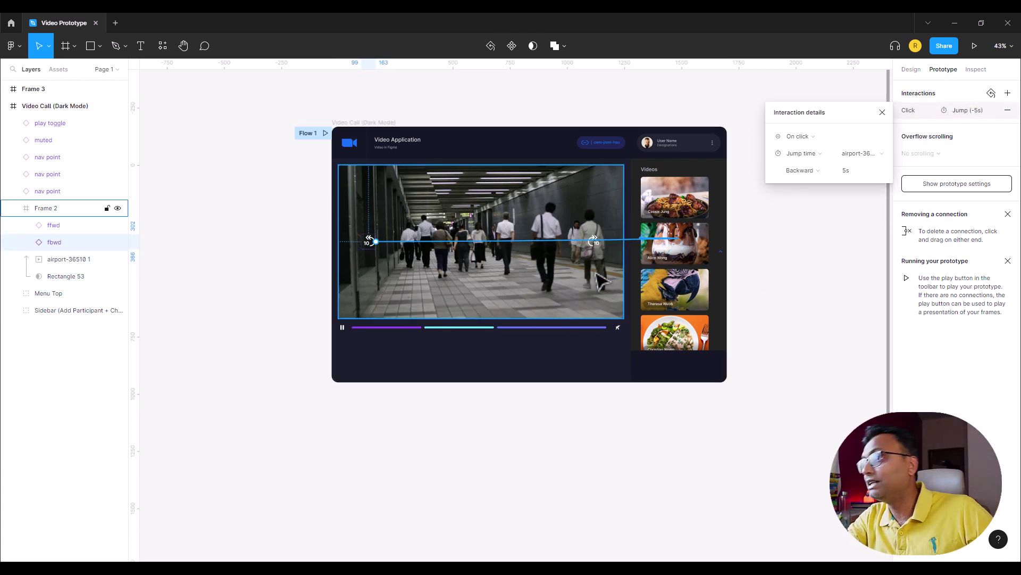
{"action": "key", "text": "Delete"}
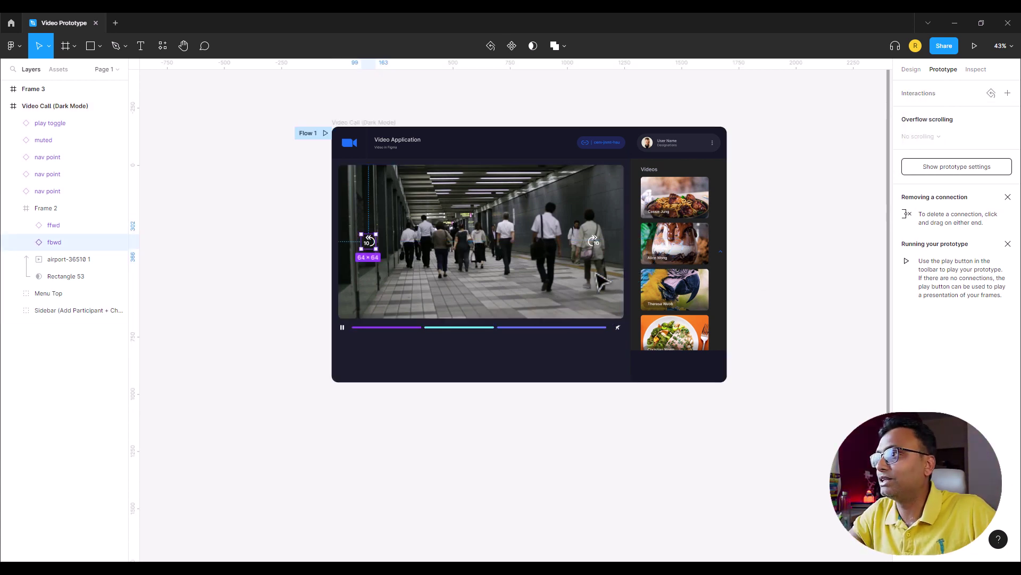
Delete the Play/Pause click interaction from the play toggle below the video, keeping its variant interaction.
{"action": "left_click", "coordinate": [342, 327]}
{"action": "left_click_drag", "start_coordinate": [346, 327], "coordinate": [583, 301]}
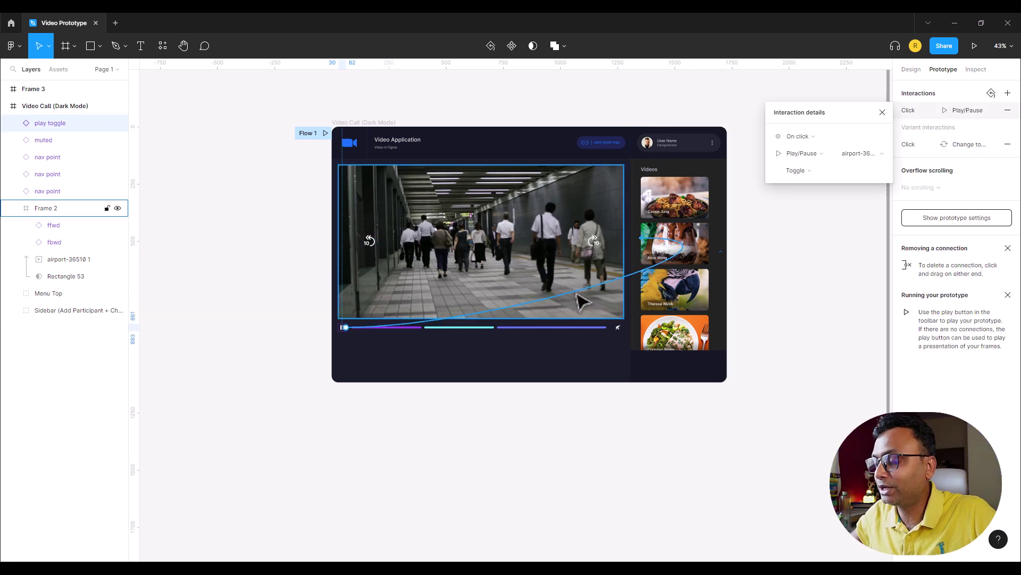
{"action": "key", "text": "Delete"}
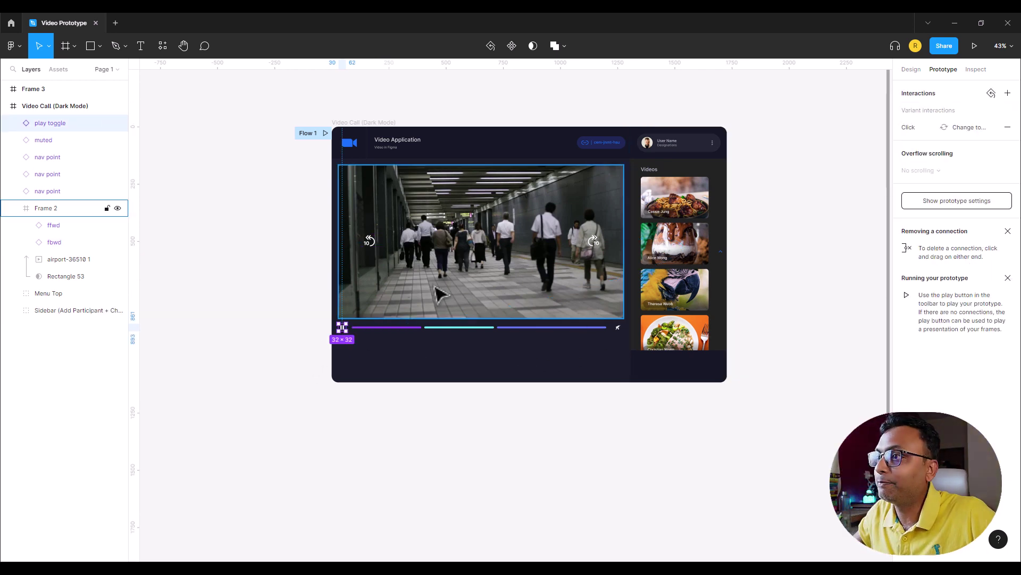
Delete the set-time click interactions from the three nav point chapter segments below the video, keeping their hover interactions.
{"action": "left_click", "coordinate": [404, 329]}
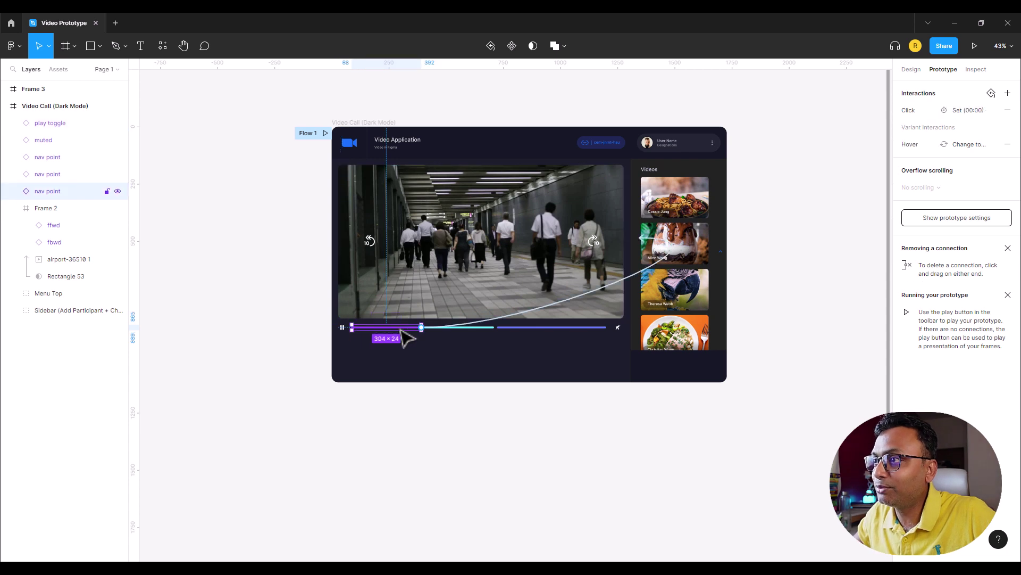
{"action": "left_click", "coordinate": [586, 298]}
{"action": "key", "text": "Delete"}
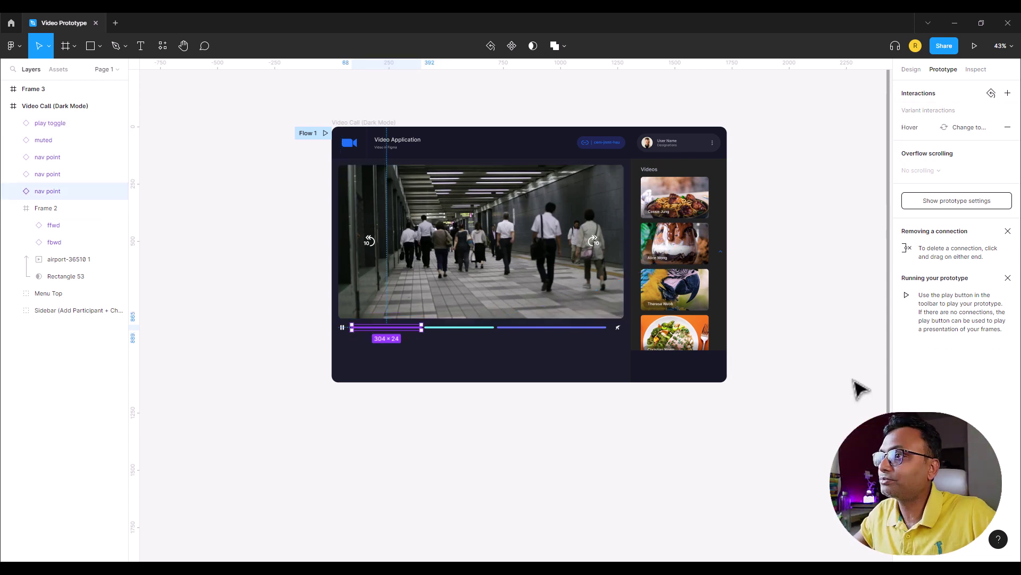
{"action": "left_click", "coordinate": [489, 328]}
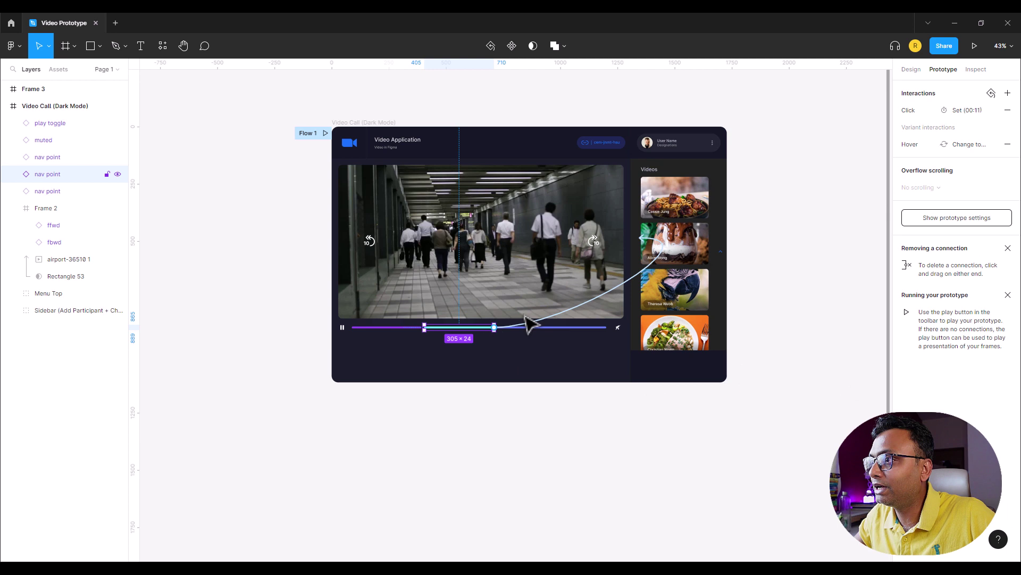
{"action": "left_click", "coordinate": [609, 295]}
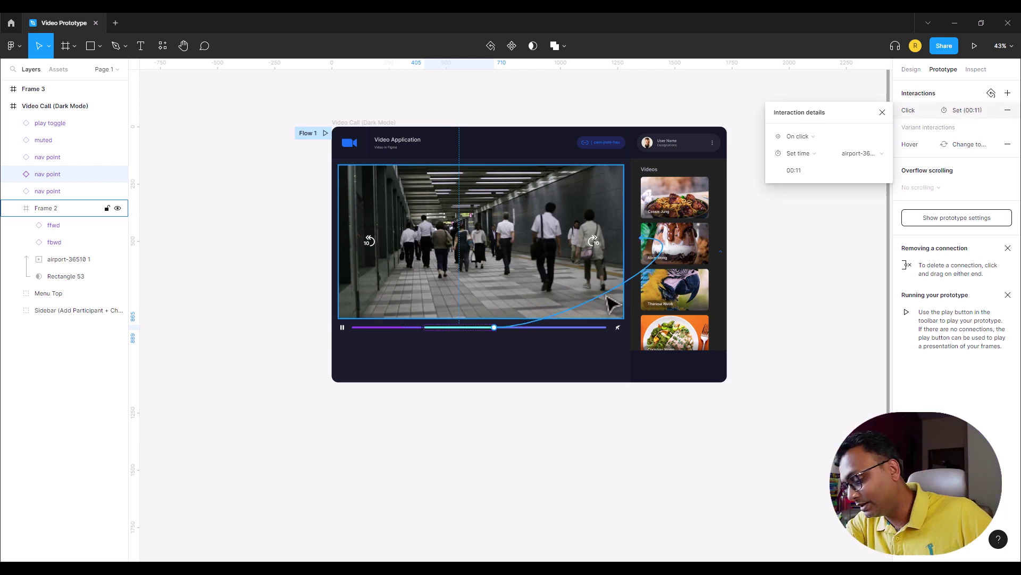
{"action": "key", "text": "Delete"}
{"action": "left_click", "coordinate": [596, 328]}
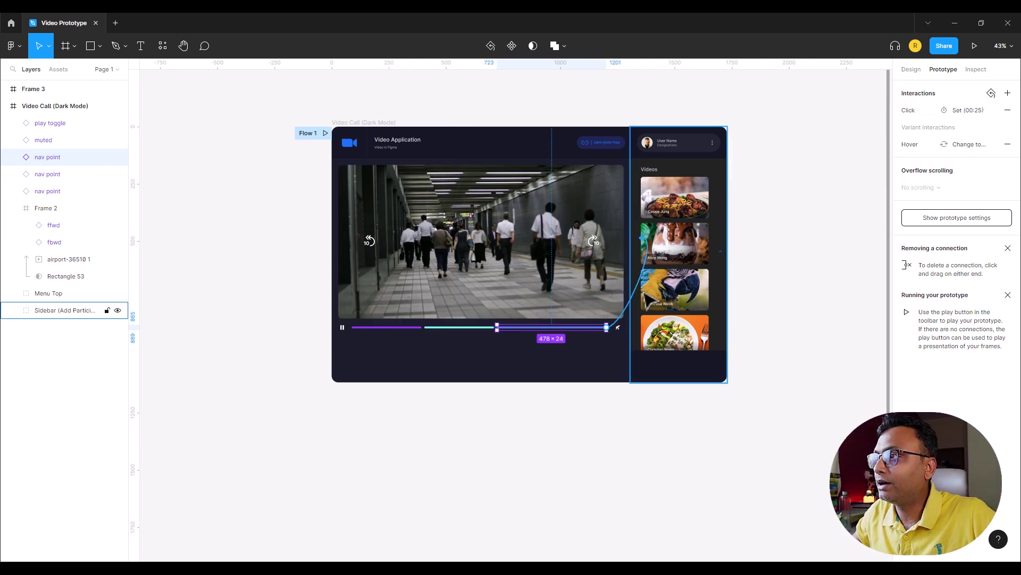
{"action": "left_click", "coordinate": [639, 287]}
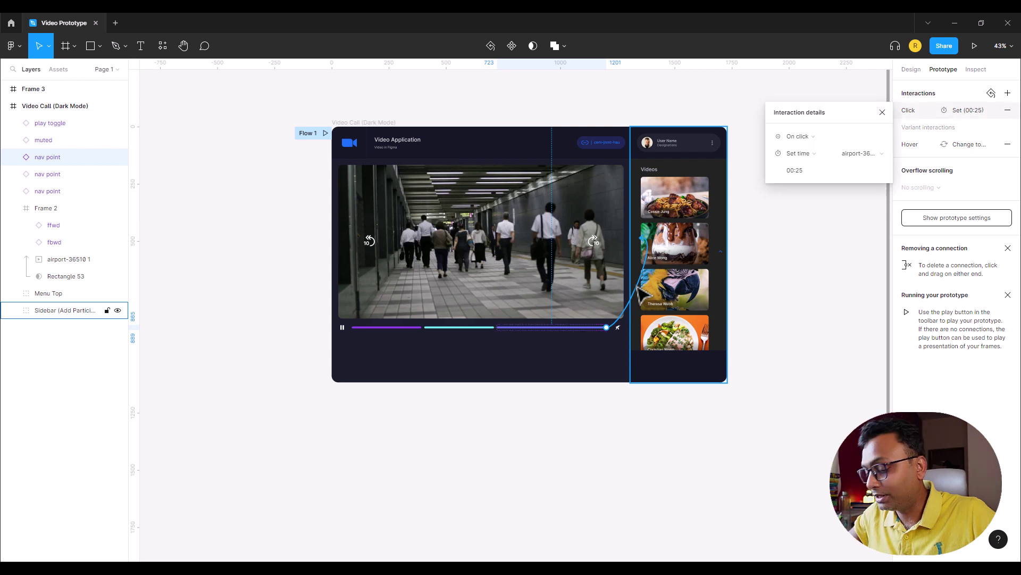
{"action": "key", "text": "Delete"}
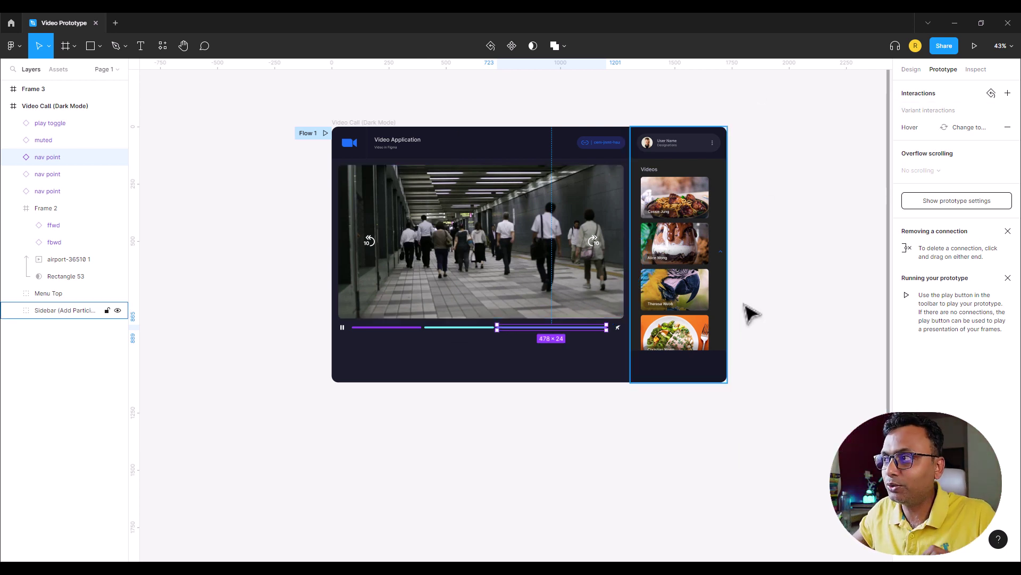
{"action": "left_click", "coordinate": [759, 316]}
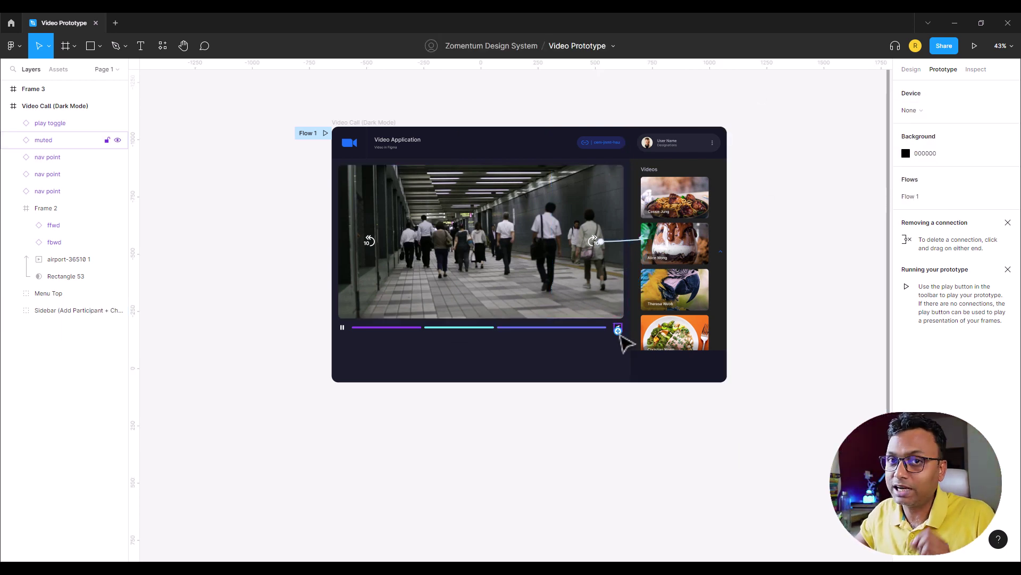
Focus on the Video Call (Dark Mode) frame's design and select the airport-36510 1 video layer inside Frame 2.
{"action": "left_click", "coordinate": [910, 70]}
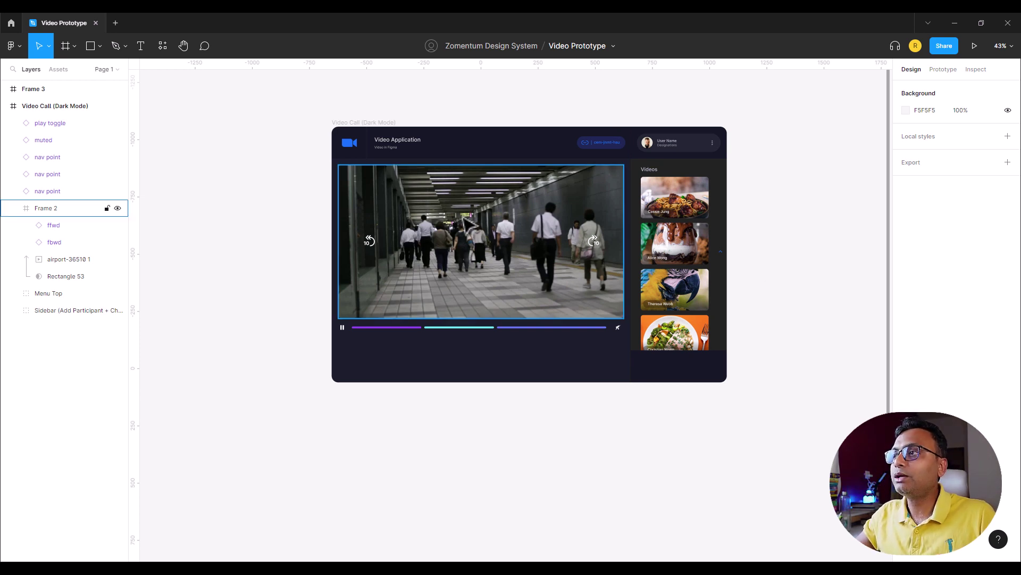
{"action": "left_click", "coordinate": [366, 123]}
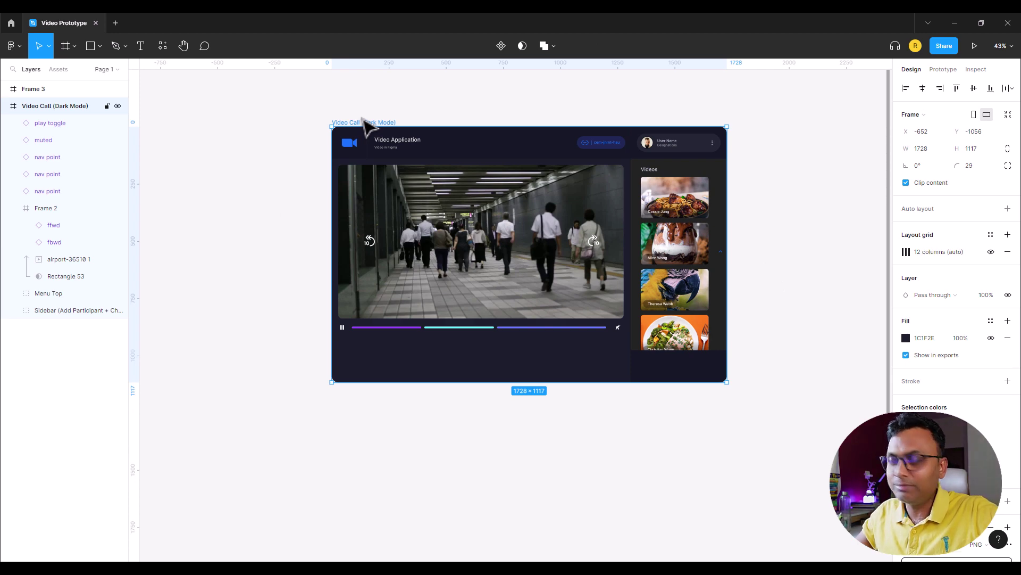
{"action": "key", "text": "shift+2"}
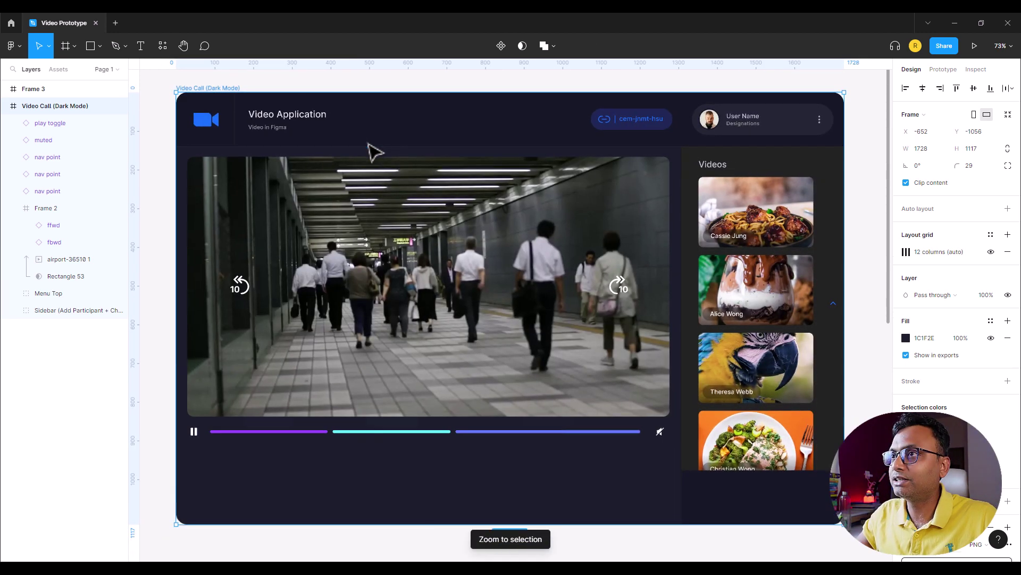
{"action": "left_click", "coordinate": [165, 142]}
{"action": "scroll", "coordinate": [266, 127], "scroll_direction": "down", "scroll_amount": 1}
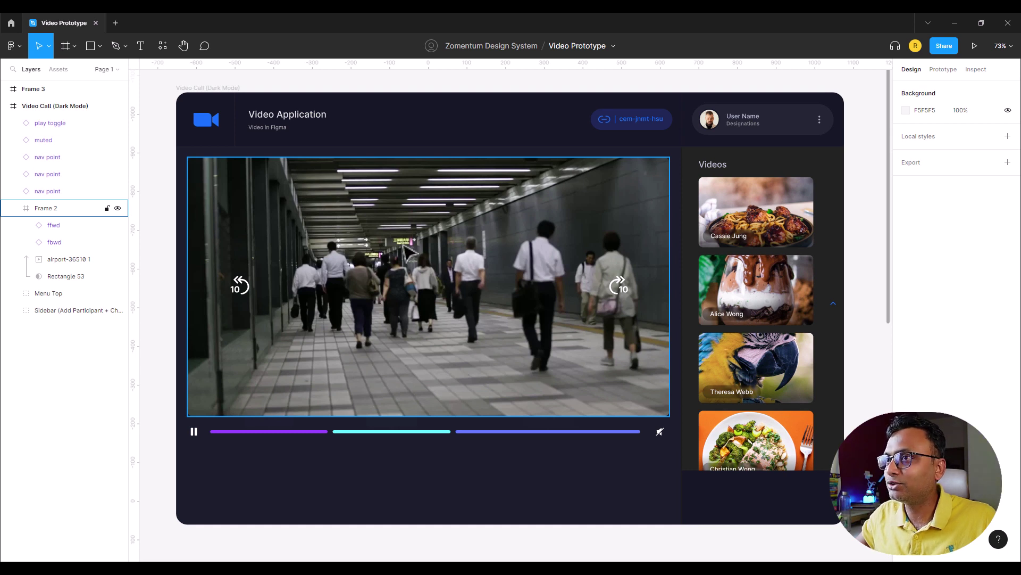
{"action": "left_click", "coordinate": [419, 251]}
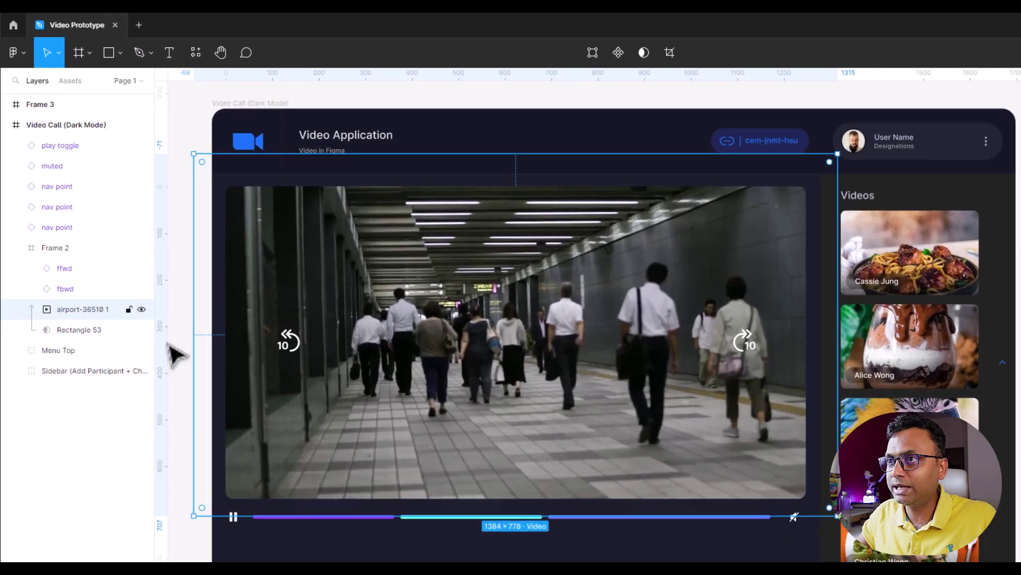
{"action": "left_click", "coordinate": [53, 260]}
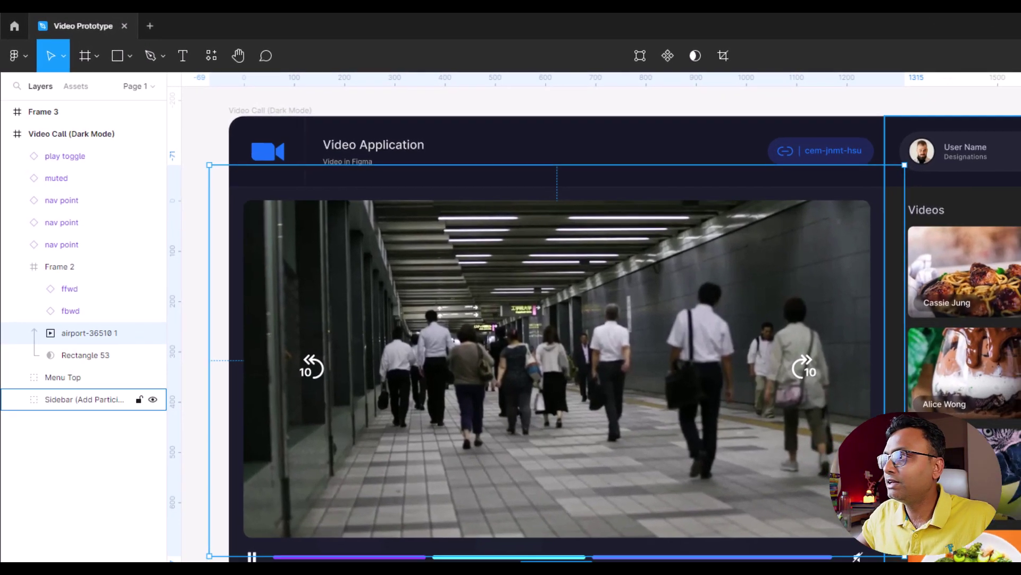
Inspect the airport layer's video fill by scrubbing to 00:23 and playing the clip, and close the fill settings.
{"action": "left_click", "coordinate": [951, 322]}
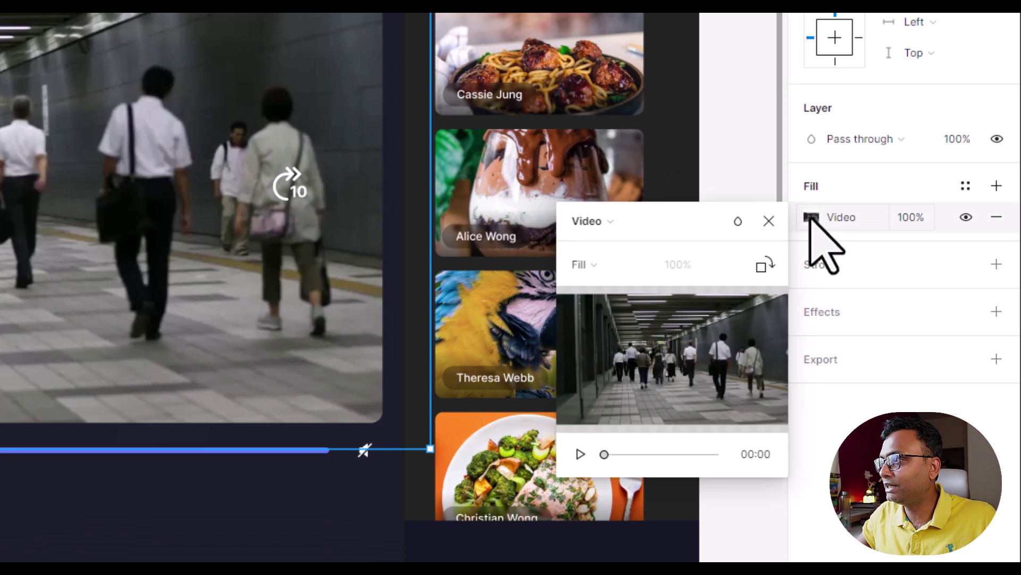
{"action": "mouse_move", "coordinate": [577, 372]}
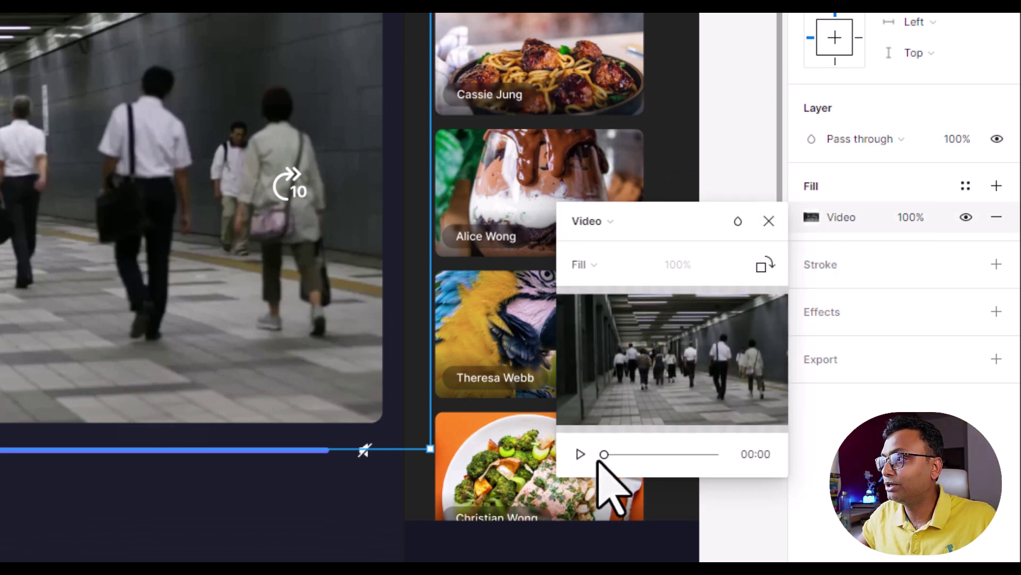
{"action": "left_click_drag", "start_coordinate": [604, 456], "coordinate": [670, 457]}
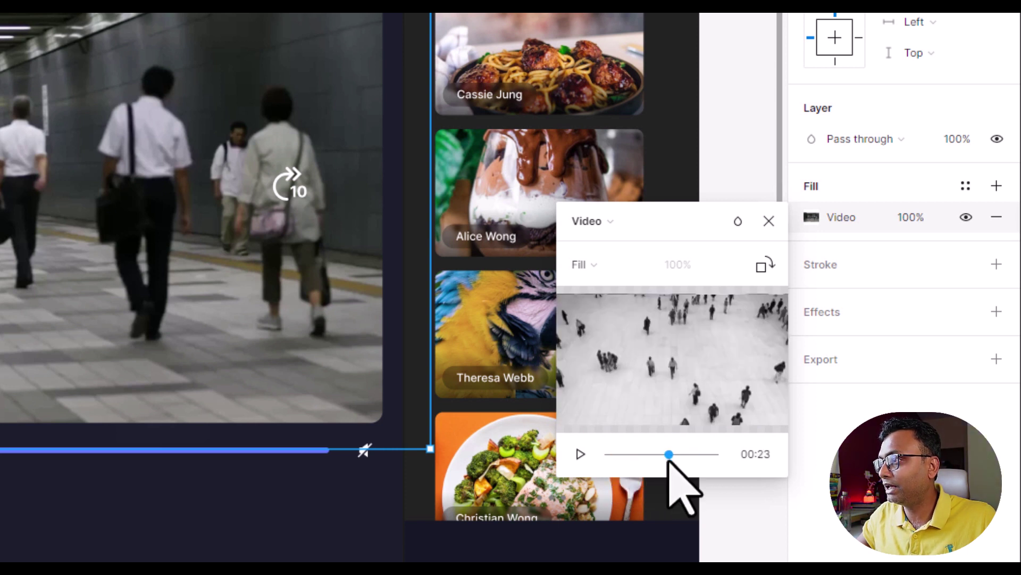
{"action": "mouse_move", "coordinate": [668, 392]}
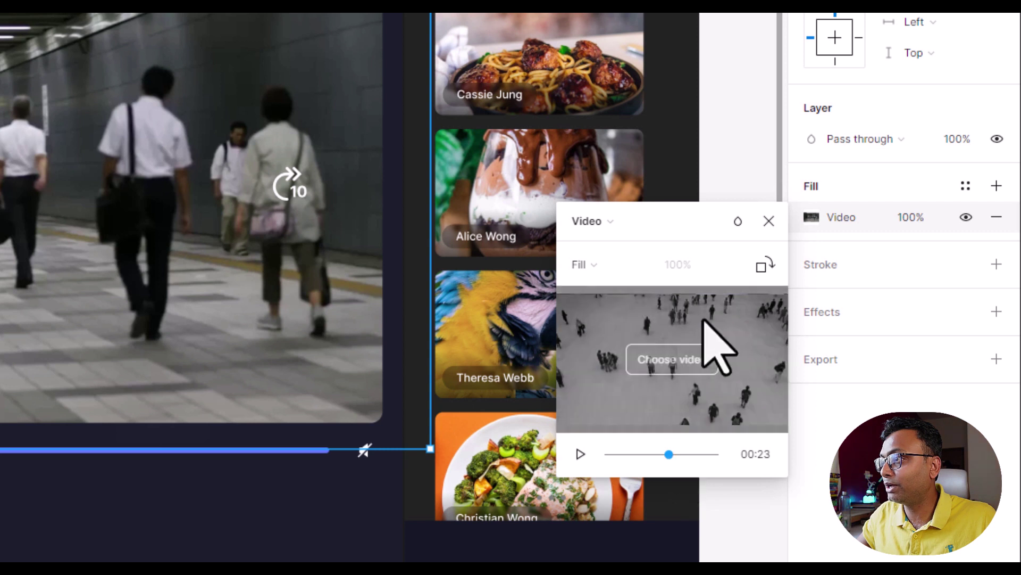
{"action": "mouse_move", "coordinate": [697, 372]}
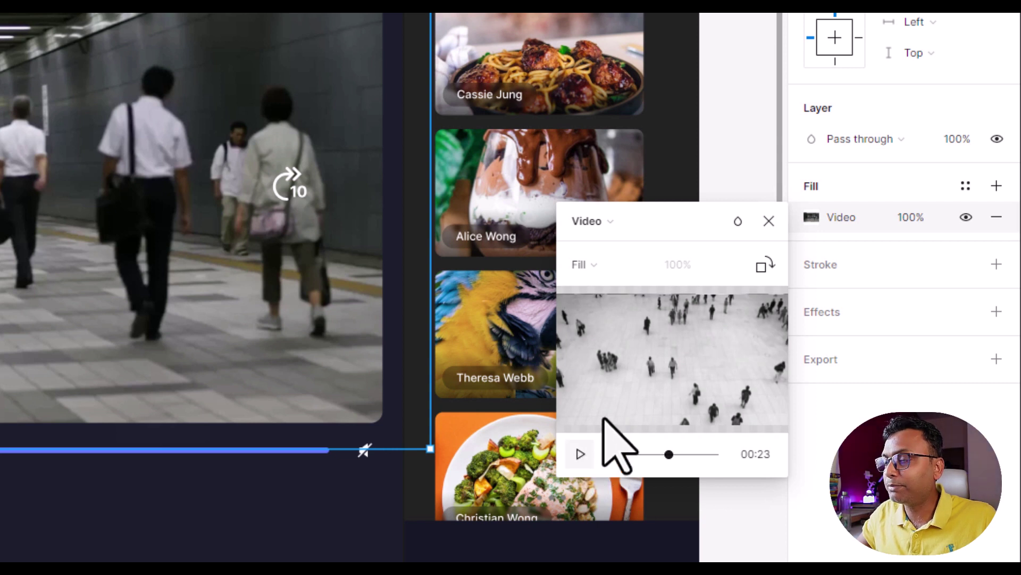
{"action": "mouse_move", "coordinate": [609, 413]}
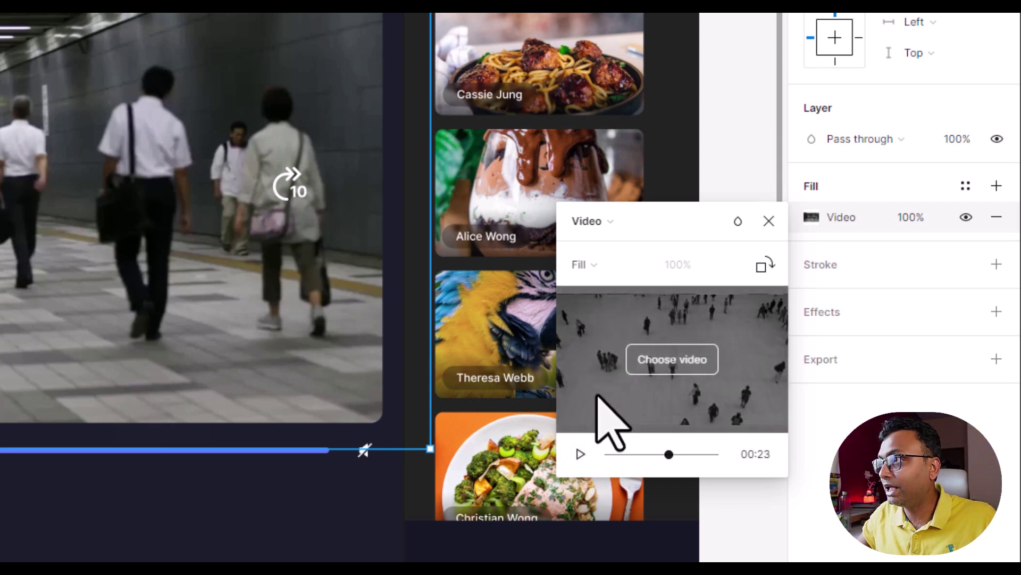
{"action": "left_click", "coordinate": [580, 454]}
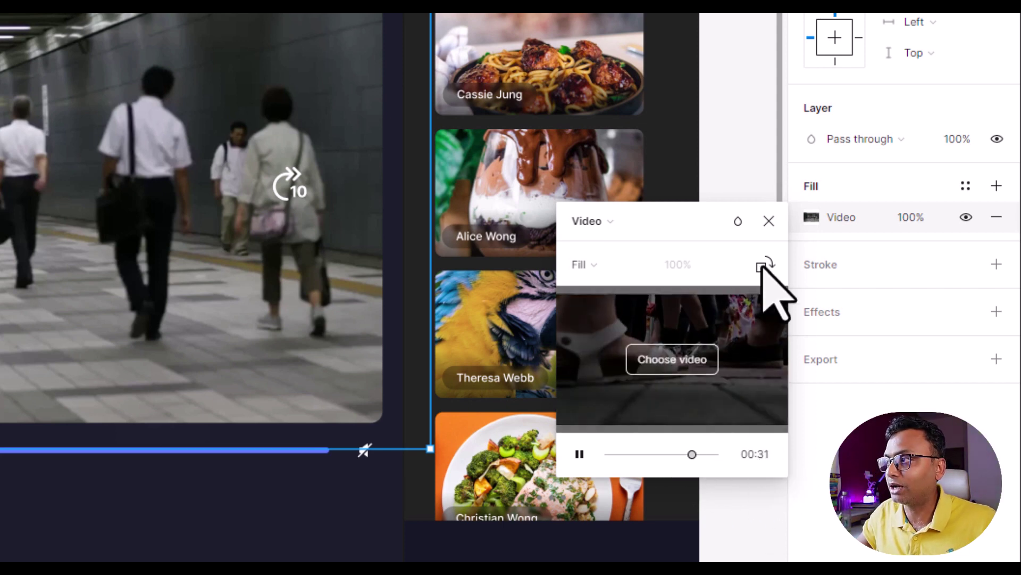
{"action": "left_click", "coordinate": [769, 221]}
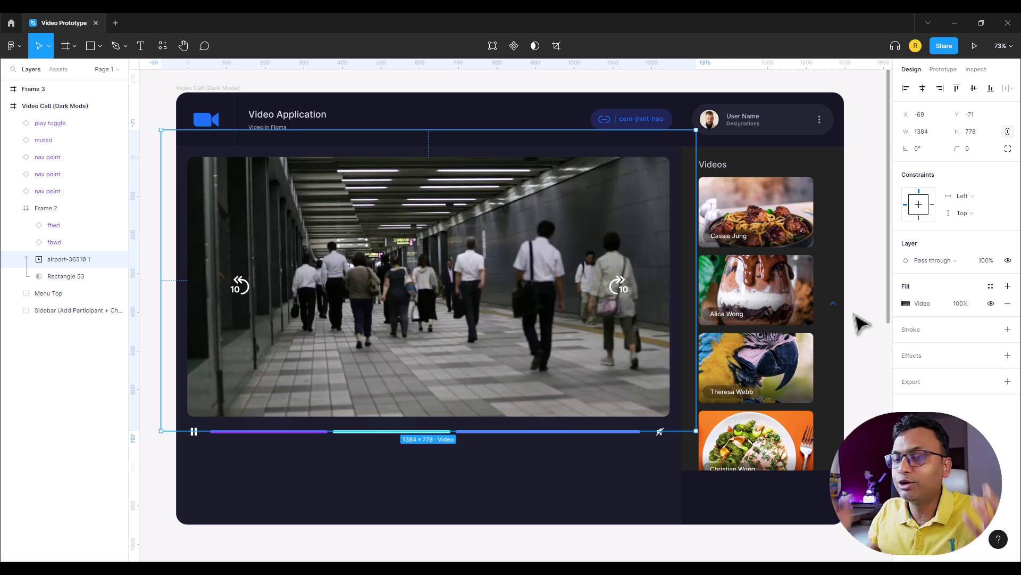
{"action": "left_click", "coordinate": [165, 468]}
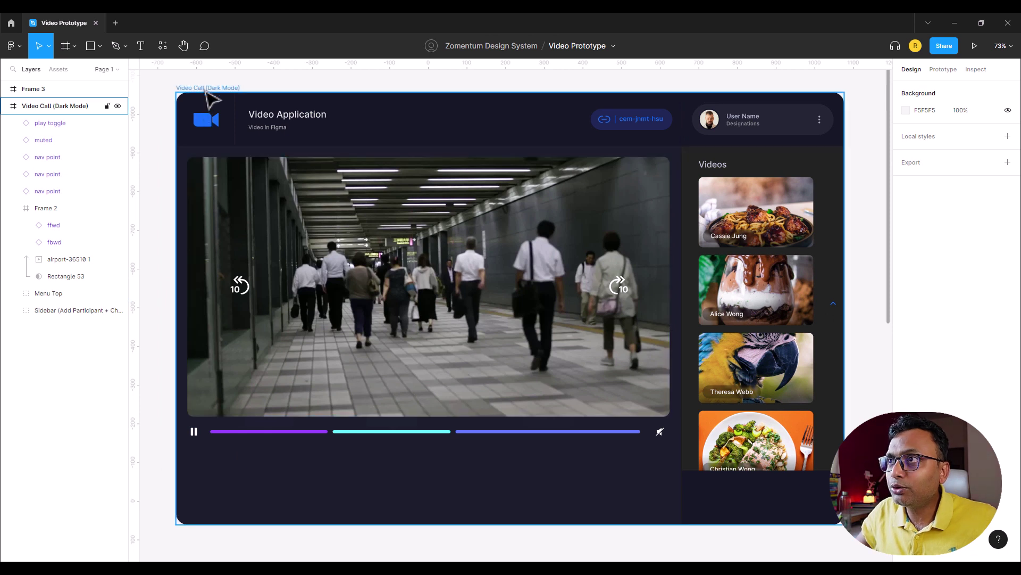
Preview the Video Call (Dark Mode) frame, test the Chapter 3 segment below the video, and close the preview.
{"action": "left_click", "coordinate": [207, 89]}
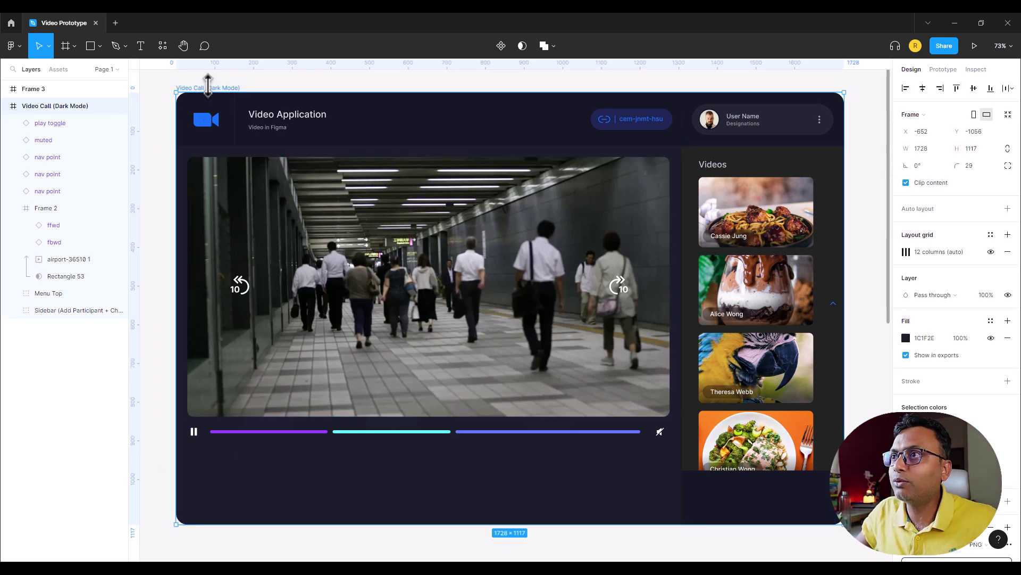
{"action": "left_click", "coordinate": [974, 46]}
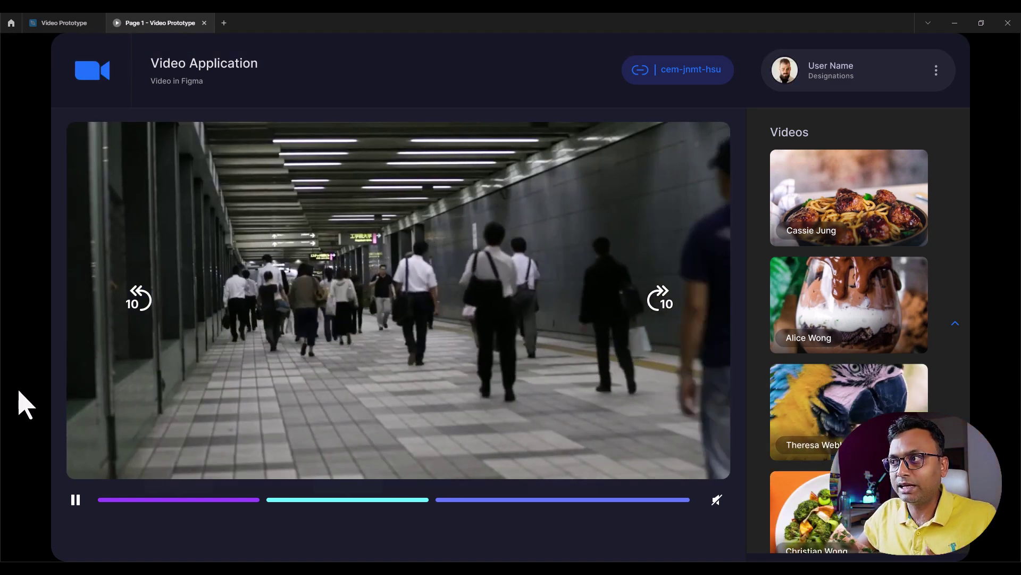
{"action": "scroll", "coordinate": [22, 403], "scroll_direction": "down", "scroll_amount": 1}
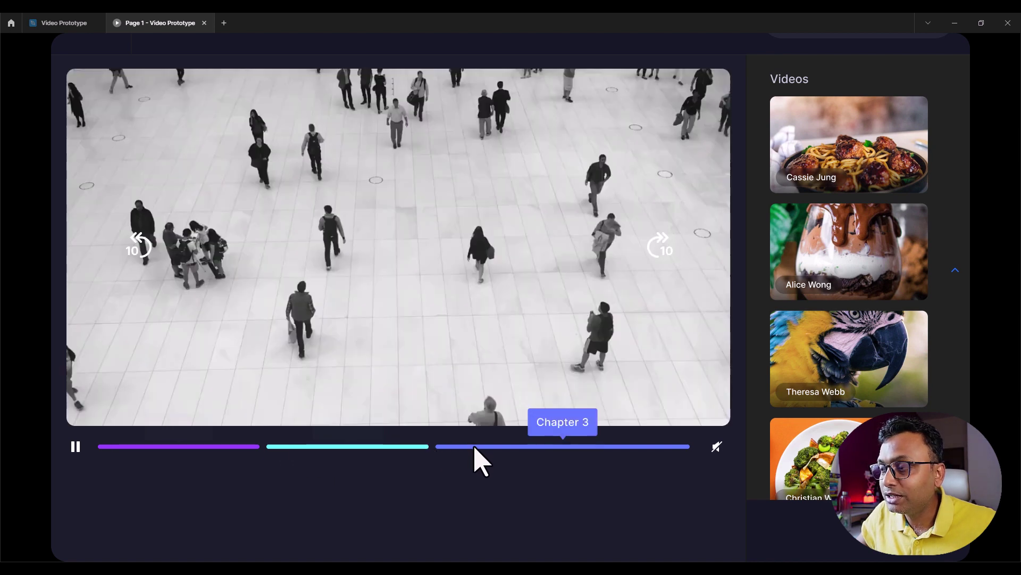
{"action": "left_click", "coordinate": [474, 446]}
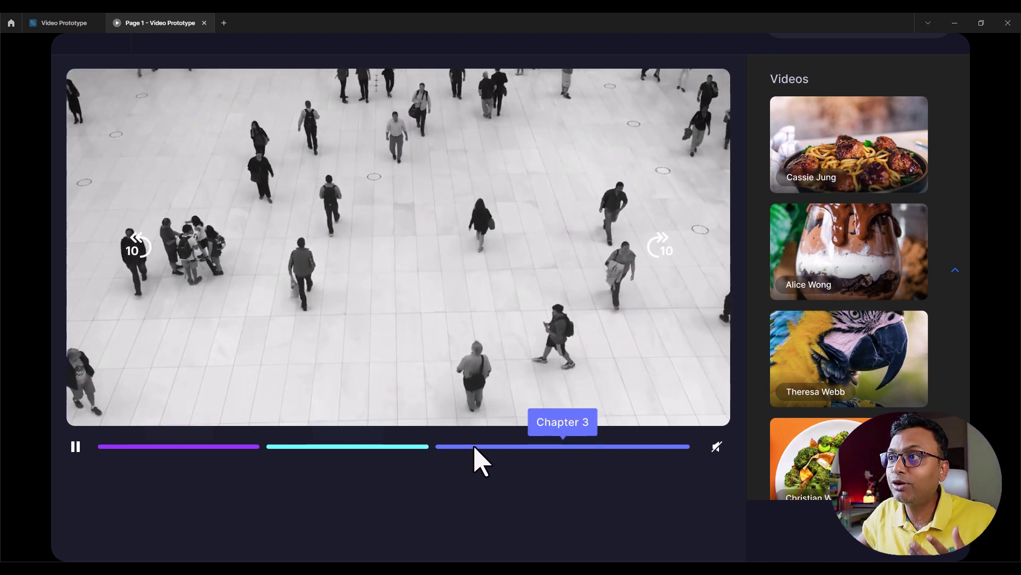
{"action": "left_click", "coordinate": [204, 23]}
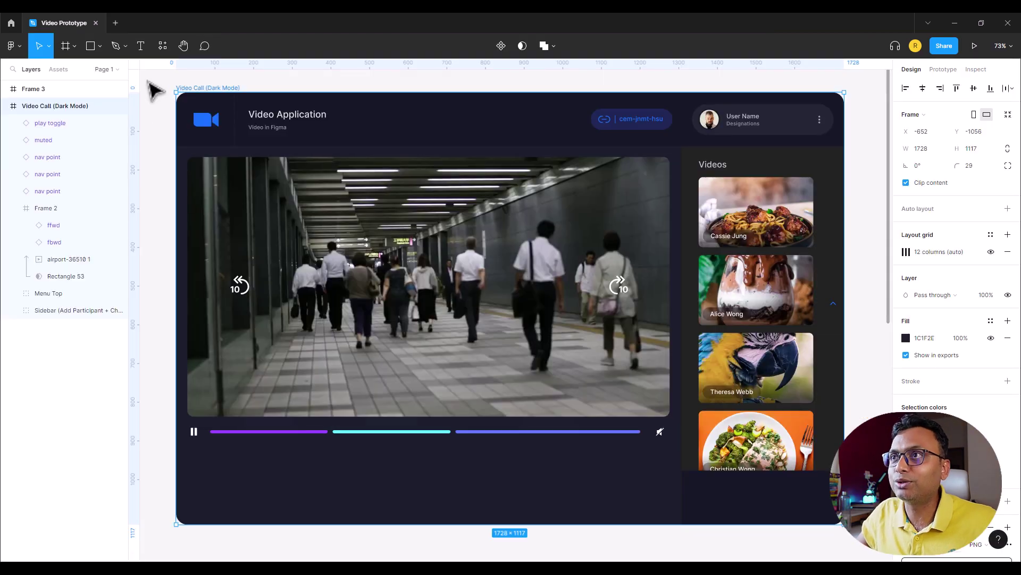
Inspect the nav point component's default and hover variants in Frame 3.
{"action": "key", "text": "Escape"}
{"action": "scroll", "coordinate": [223, 393], "scroll_direction": "down", "scroll_amount": 10}
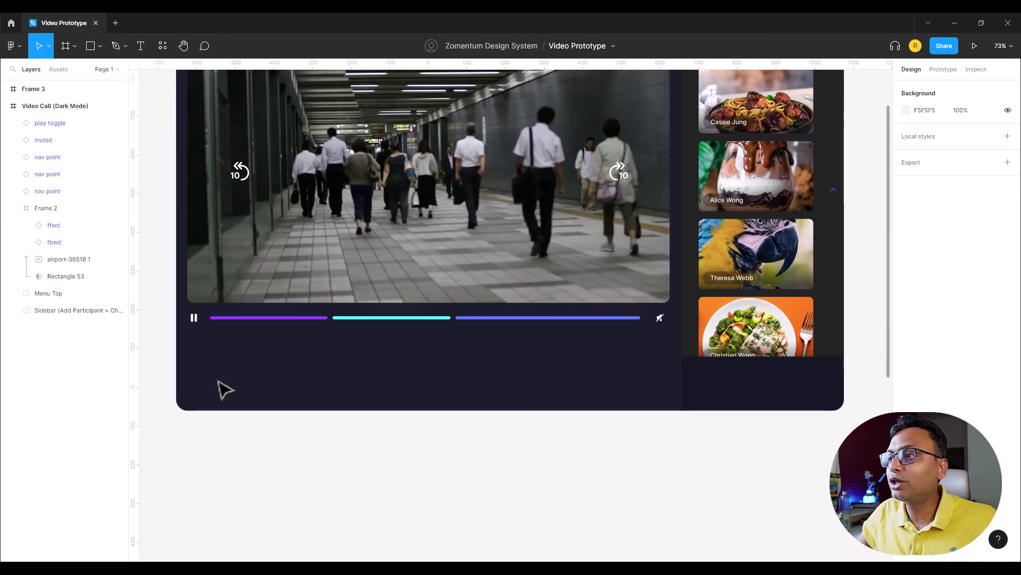
{"action": "scroll", "coordinate": [216, 384], "scroll_direction": "down", "scroll_amount": 2}
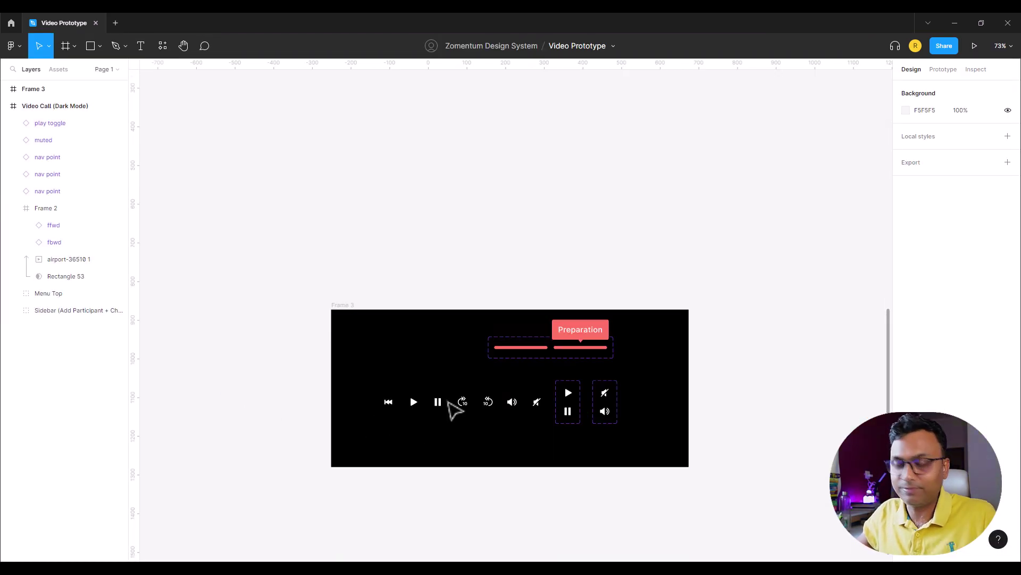
{"action": "scroll", "coordinate": [453, 410], "scroll_direction": "up", "scroll_amount": 4}
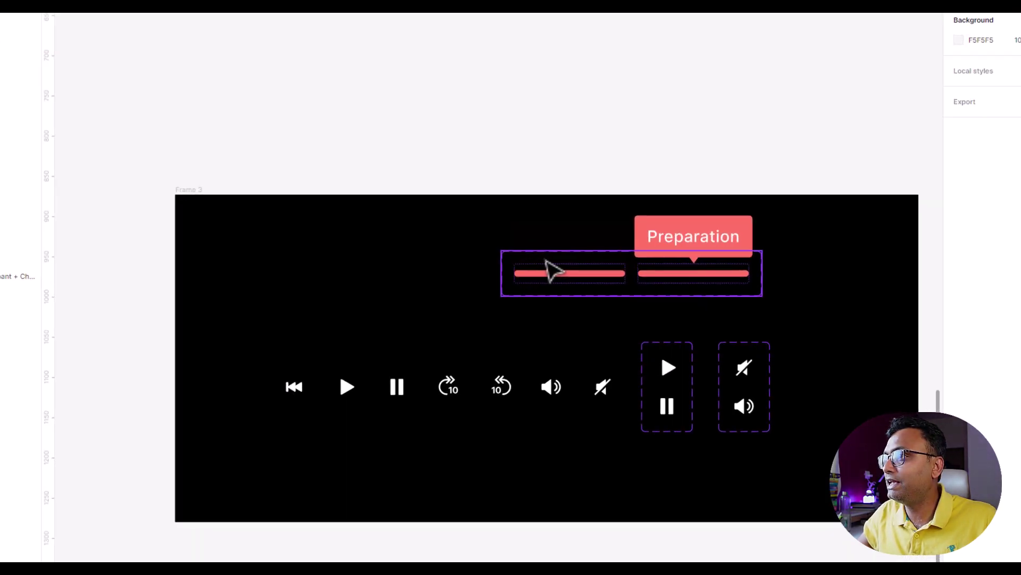
{"action": "left_click", "coordinate": [553, 271]}
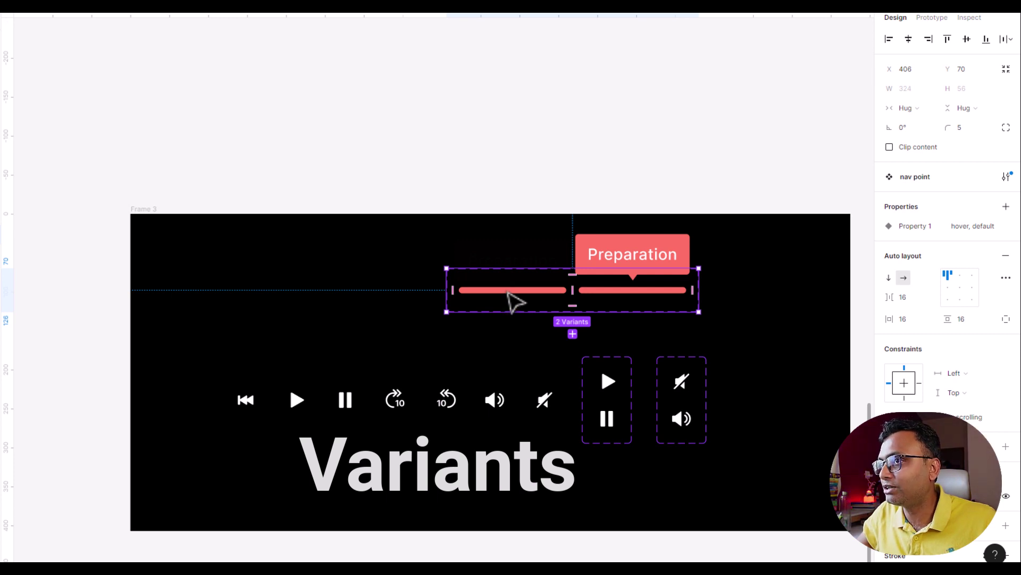
{"action": "left_click", "coordinate": [508, 292]}
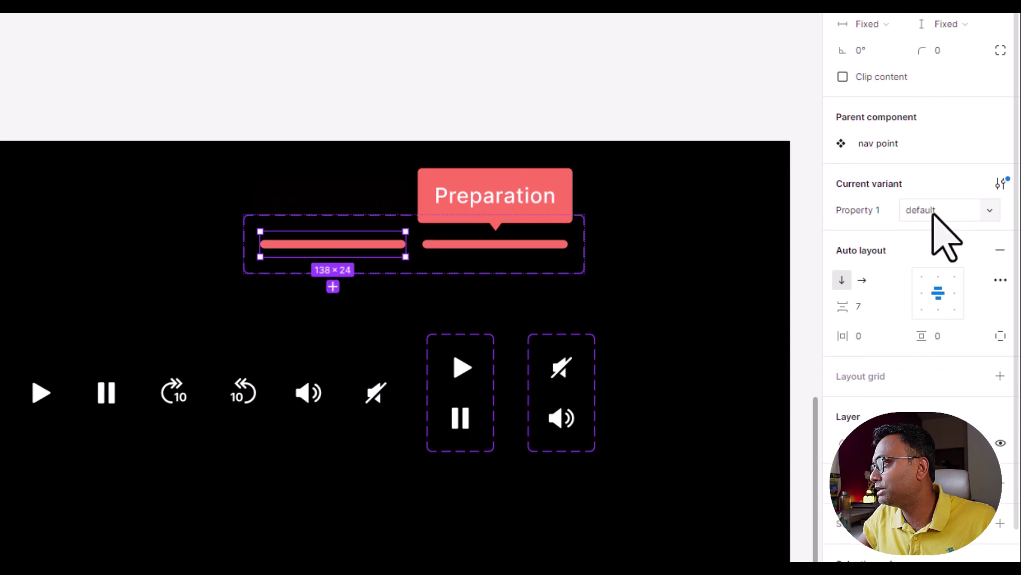
{"action": "left_click", "coordinate": [490, 247]}
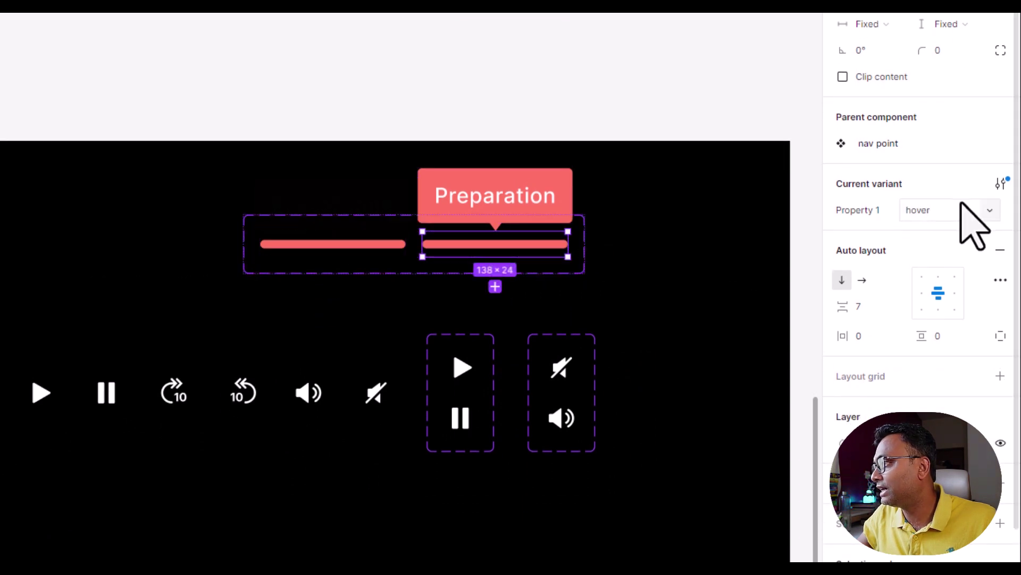
{"action": "left_click", "coordinate": [303, 111]}
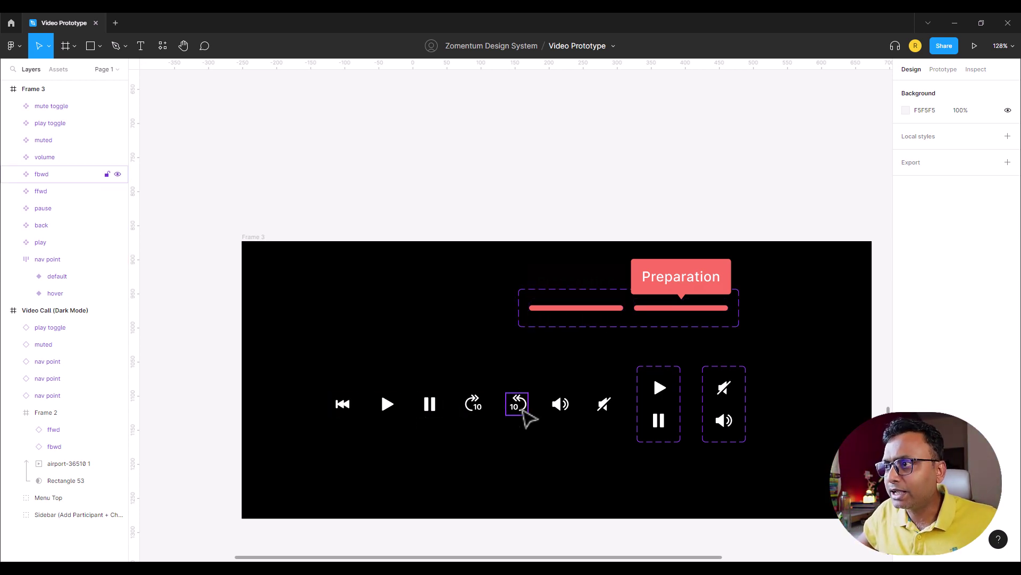
Inspect the click interaction linking the Play variant to Pause in Frame 3's play toggle component, and close its details.
{"action": "left_click", "coordinate": [678, 417]}
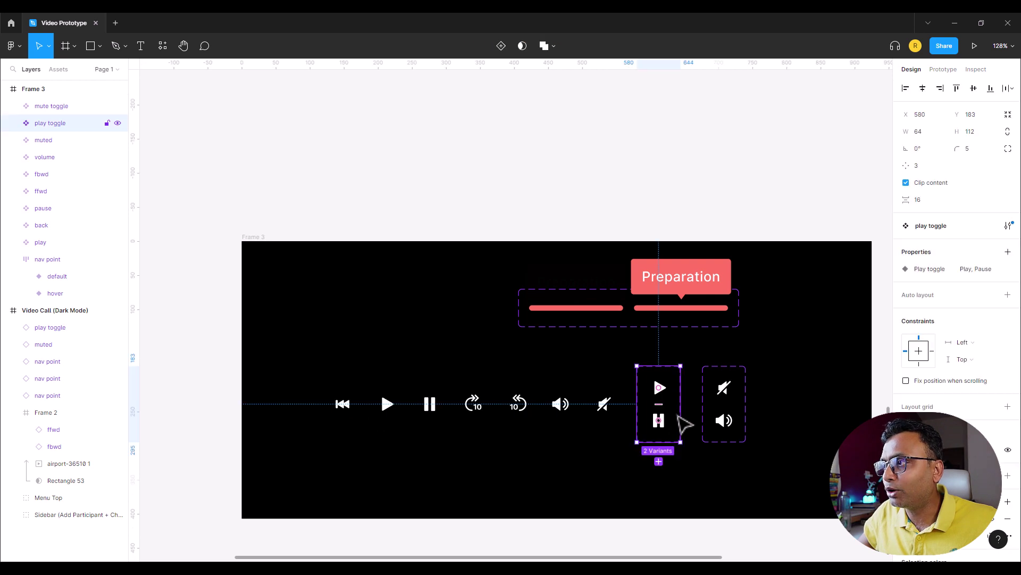
{"action": "left_click", "coordinate": [943, 69]}
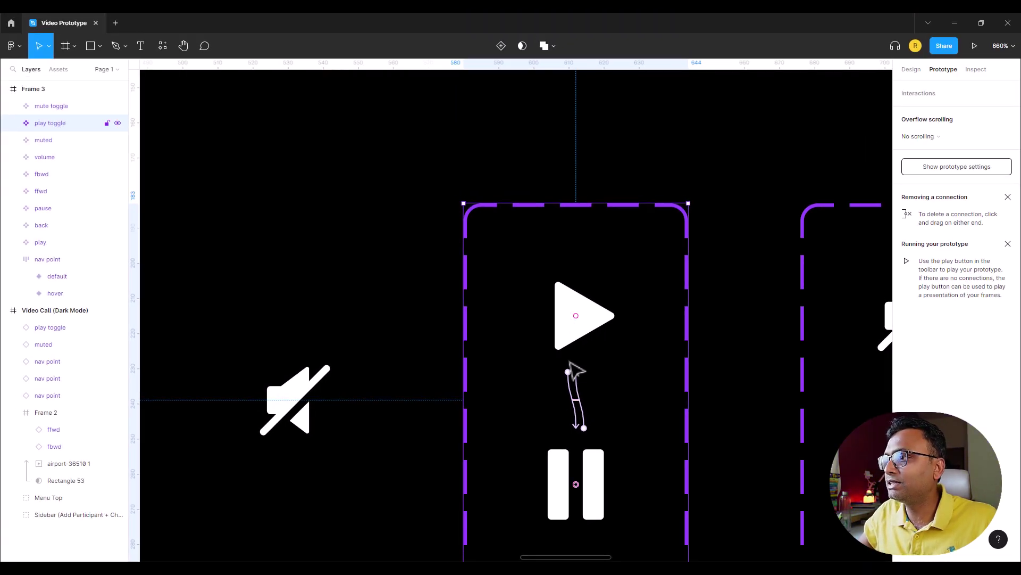
{"action": "left_click", "coordinate": [577, 405]}
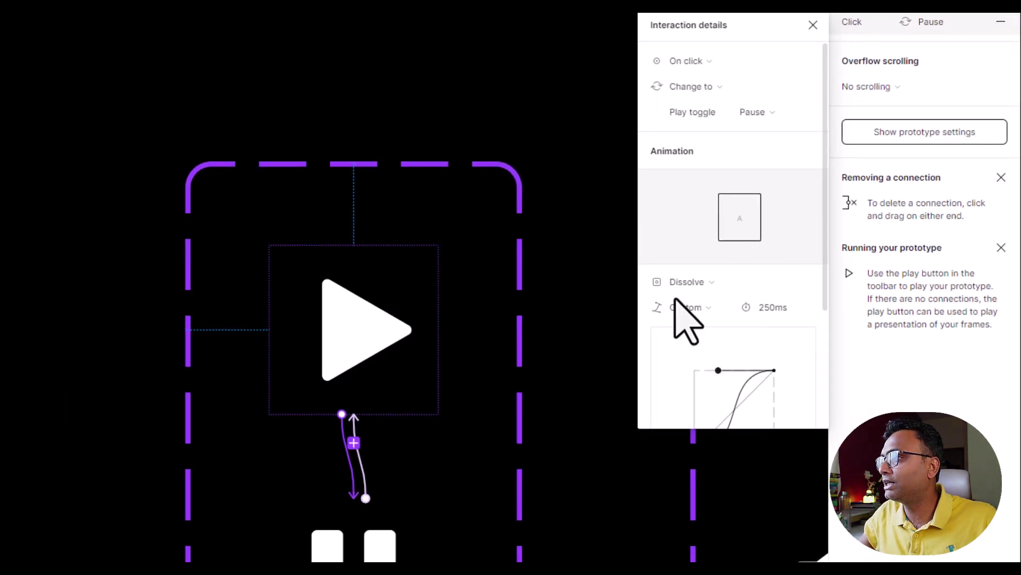
{"action": "left_click", "coordinate": [164, 270]}
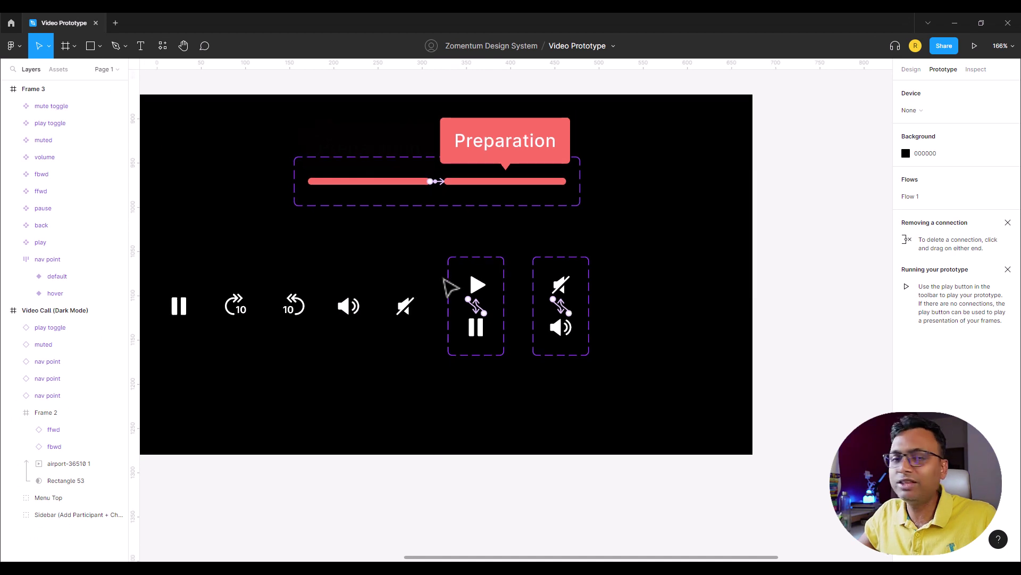
Delete the click interaction that jumps the video forward 5s from the ffwd icon on the Video Call (Dark Mode) frame.
{"action": "scroll", "coordinate": [449, 290], "scroll_direction": "up", "scroll_amount": 2}
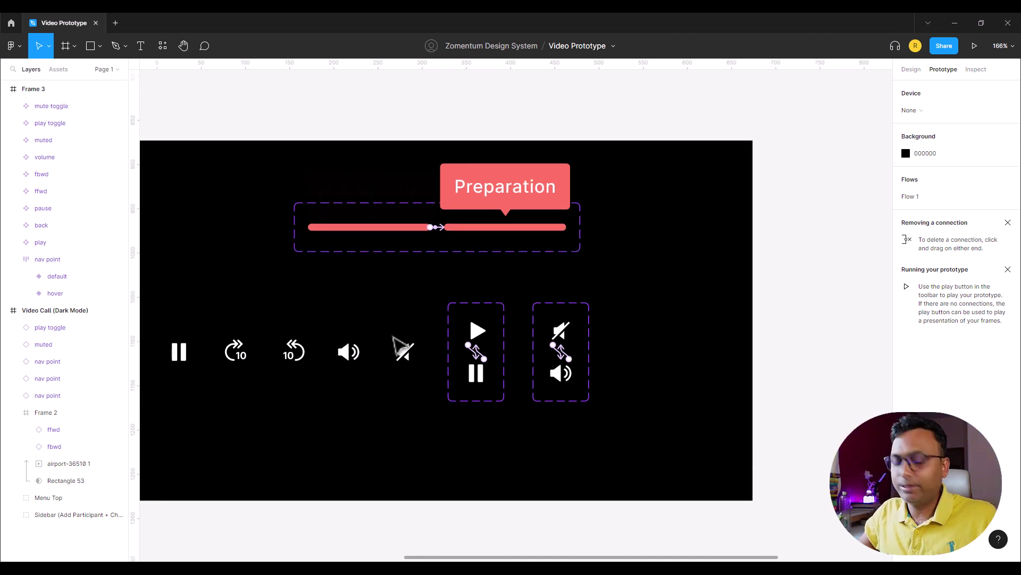
{"action": "scroll", "coordinate": [394, 336], "scroll_direction": "down", "scroll_amount": 5}
{"action": "left_click_drag", "start_coordinate": [343, 184], "coordinate": [551, 412]}
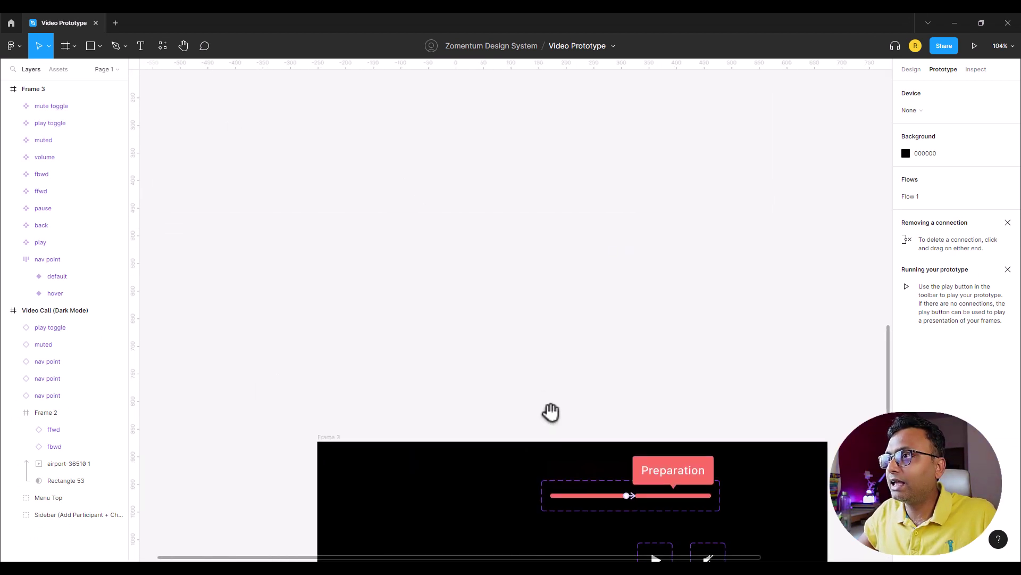
{"action": "scroll", "coordinate": [581, 264], "scroll_direction": "up", "scroll_amount": 15}
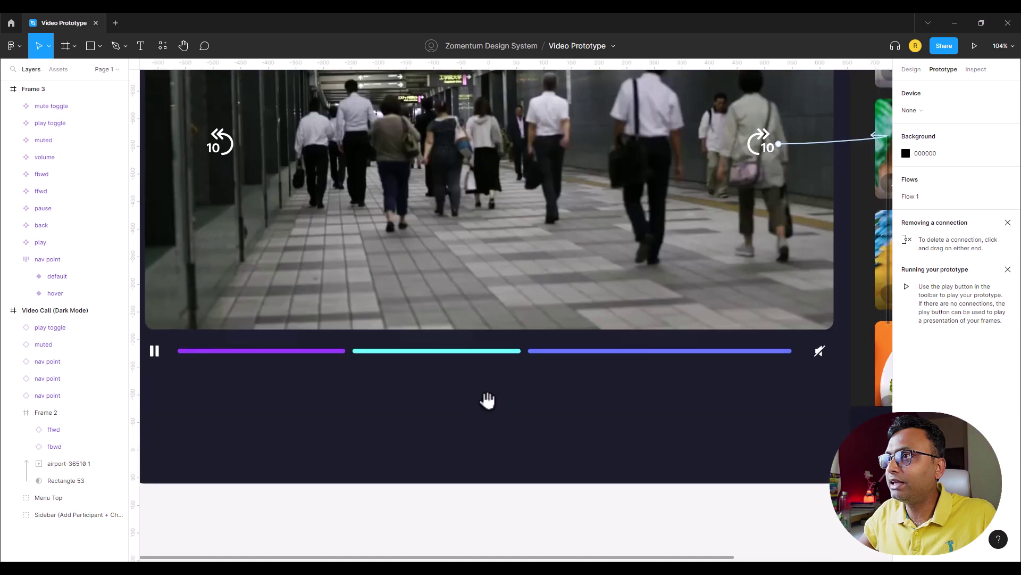
{"action": "left_click_drag", "start_coordinate": [488, 400], "coordinate": [548, 457]}
{"action": "scroll", "coordinate": [520, 452], "scroll_direction": "down", "scroll_amount": 2}
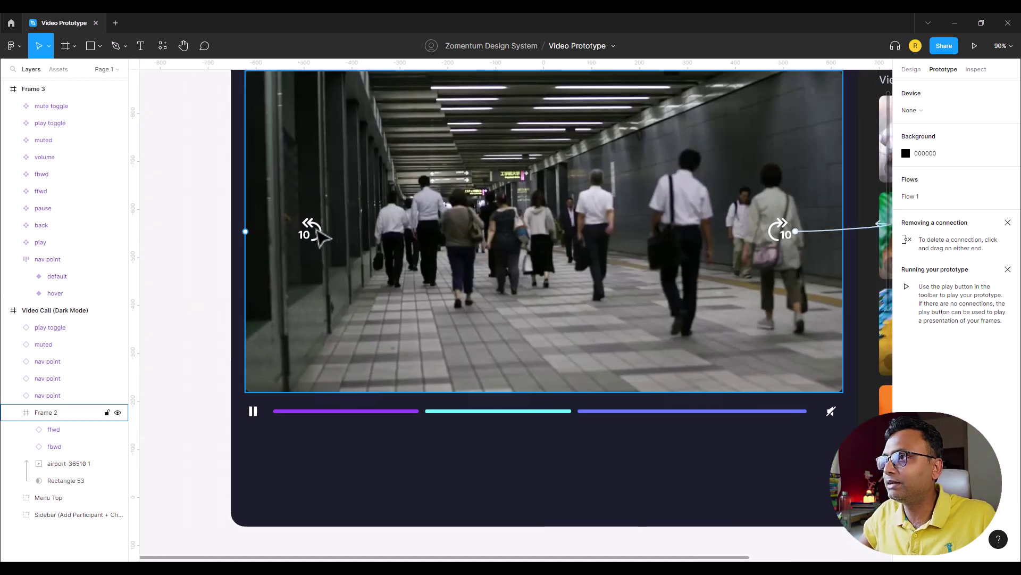
{"action": "scroll", "coordinate": [621, 296], "scroll_direction": "down", "scroll_amount": 2}
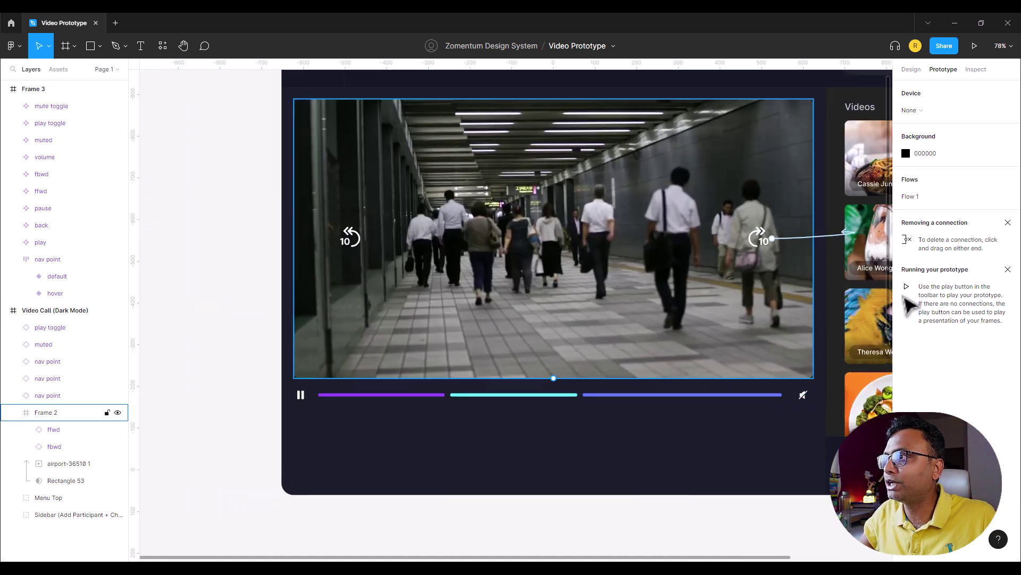
{"action": "left_click", "coordinate": [798, 238]}
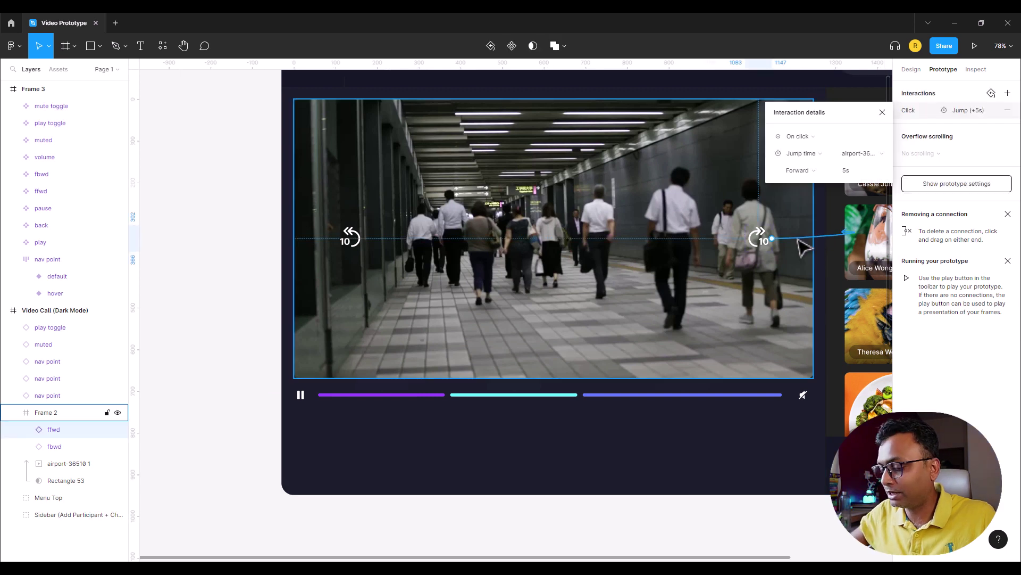
{"action": "key", "text": "Delete"}
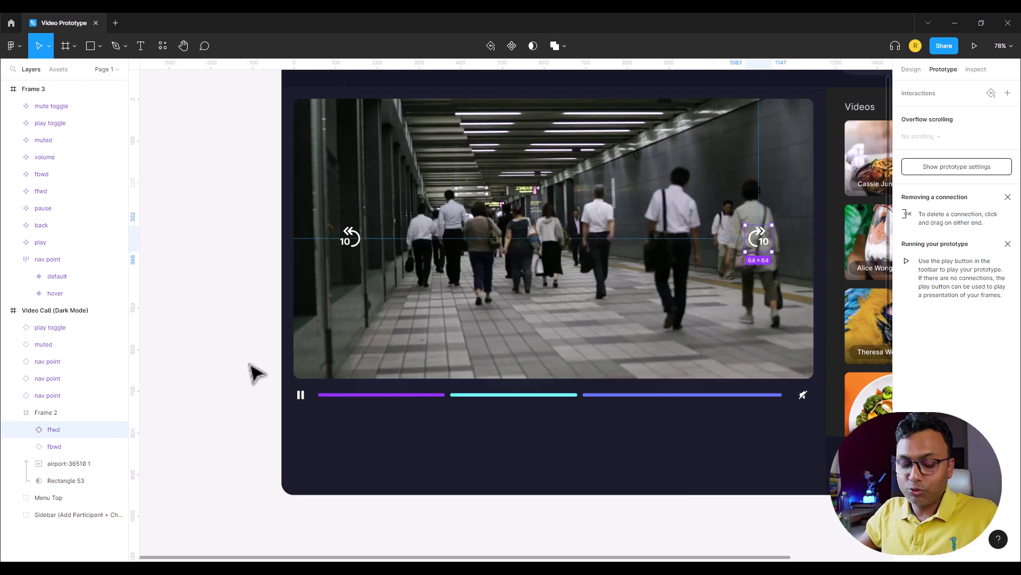
Toggle the loop setting of the airport-36510 1 video layer in its prototype video options, and deselect the layer.
{"action": "scroll", "coordinate": [228, 357], "scroll_direction": "up", "scroll_amount": 2}
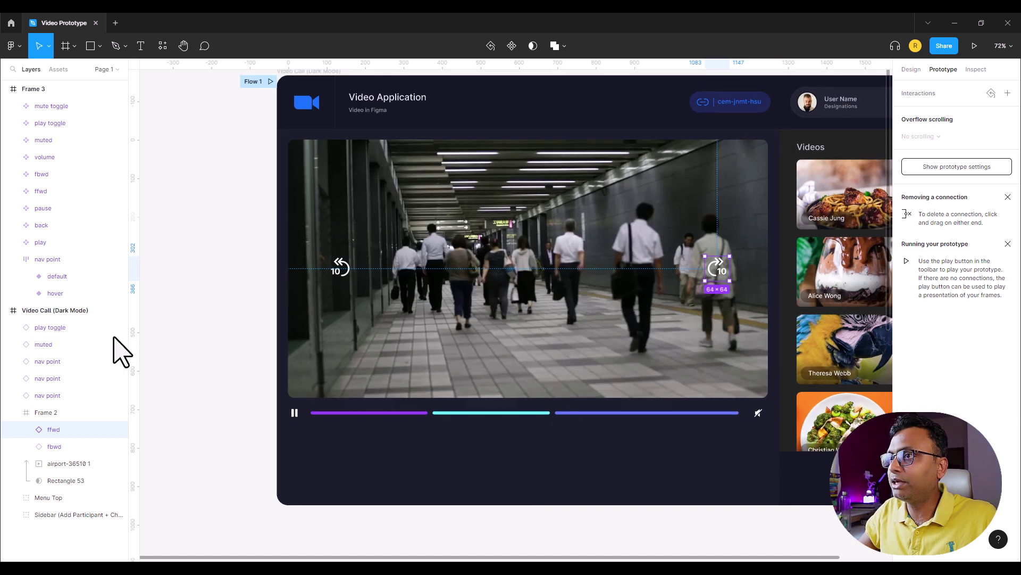
{"action": "scroll", "coordinate": [208, 326], "scroll_direction": "right", "scroll_amount": 3}
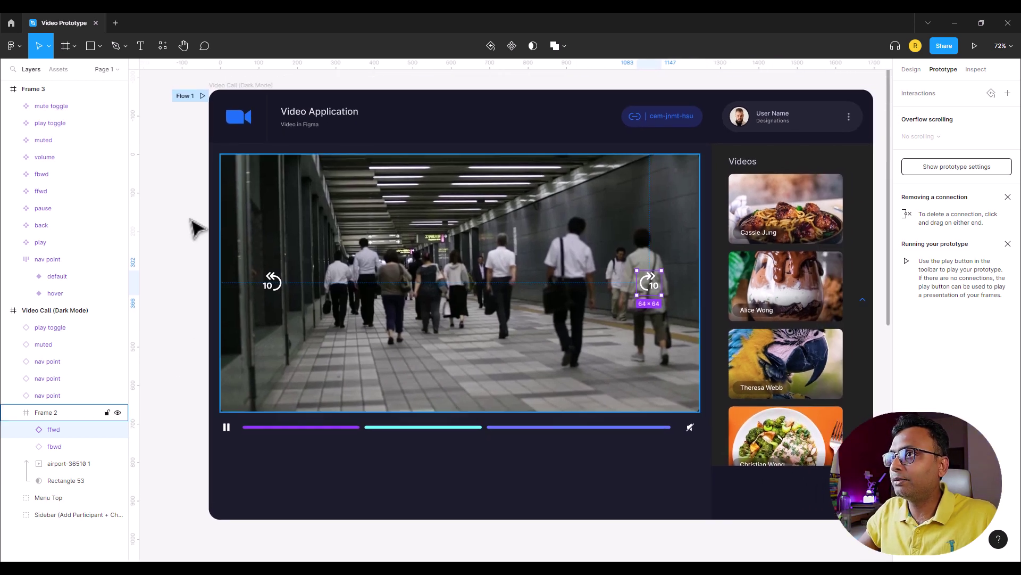
{"action": "left_click", "coordinate": [186, 237]}
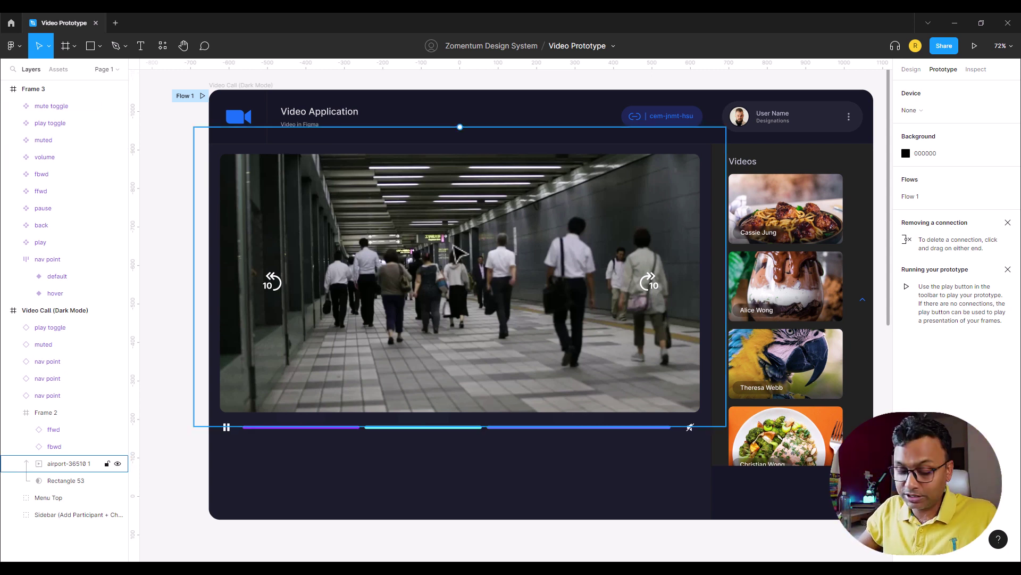
{"action": "left_click", "coordinate": [460, 254]}
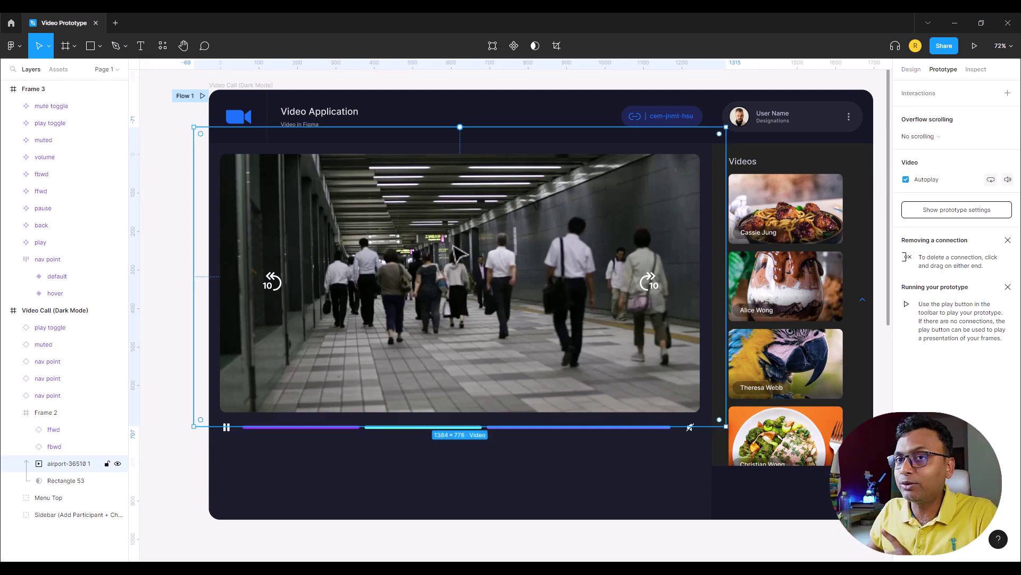
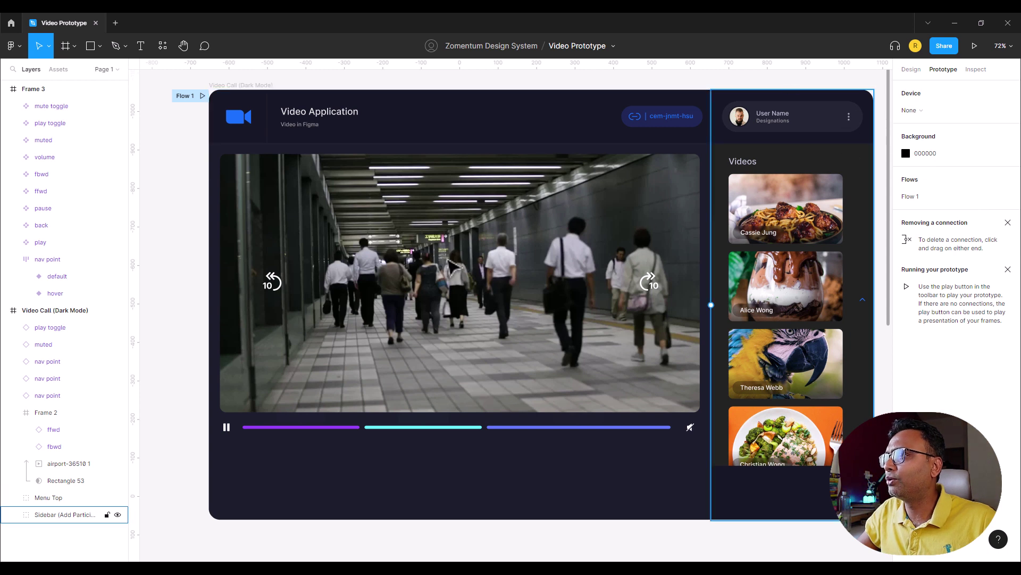
{"action": "left_click", "coordinate": [222, 278]}
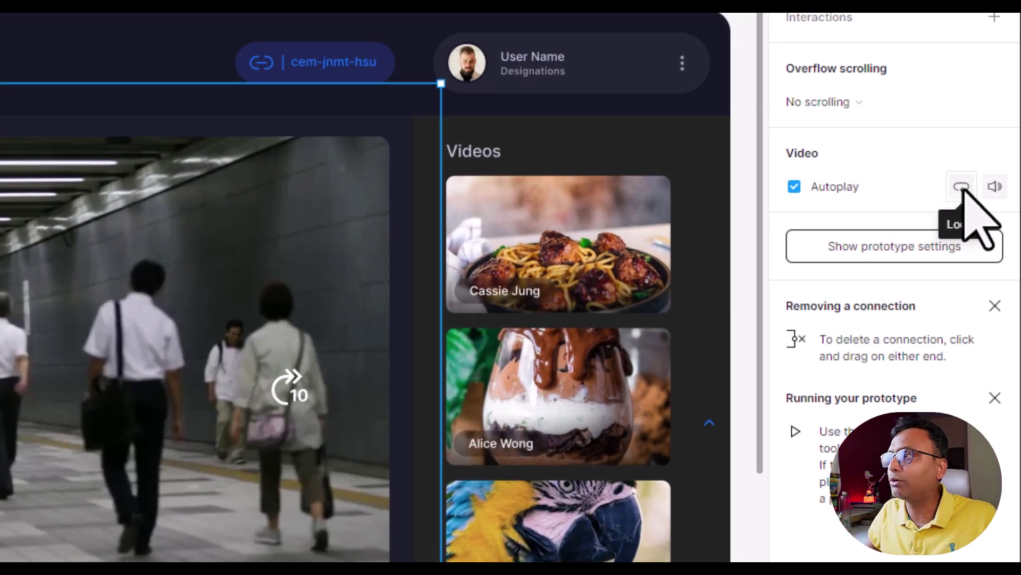
{"action": "left_click", "coordinate": [961, 188]}
{"action": "key", "text": "Escape"}
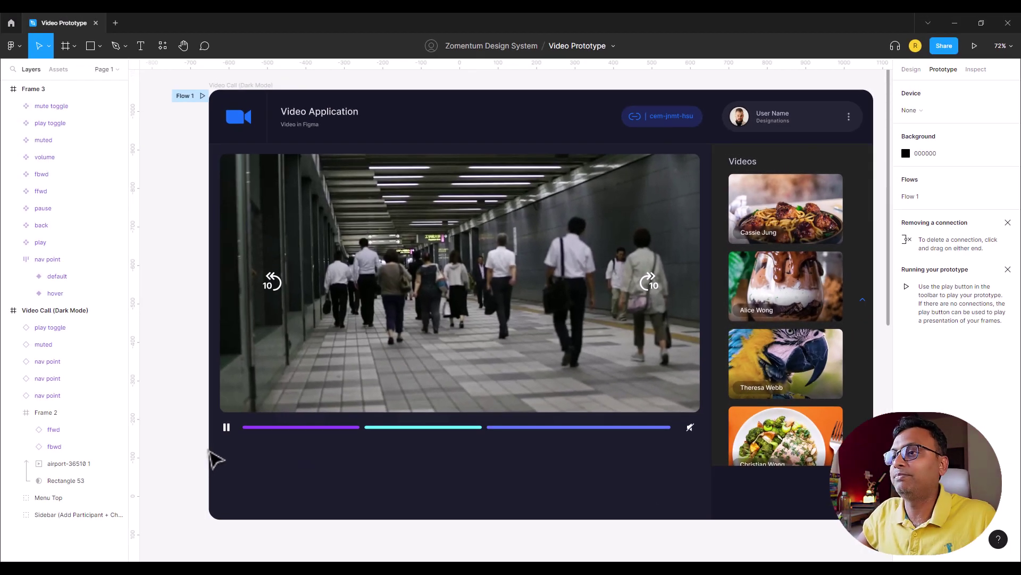
Switch the play toggle instance below the video to its Play variant.
{"action": "left_click", "coordinate": [227, 427]}
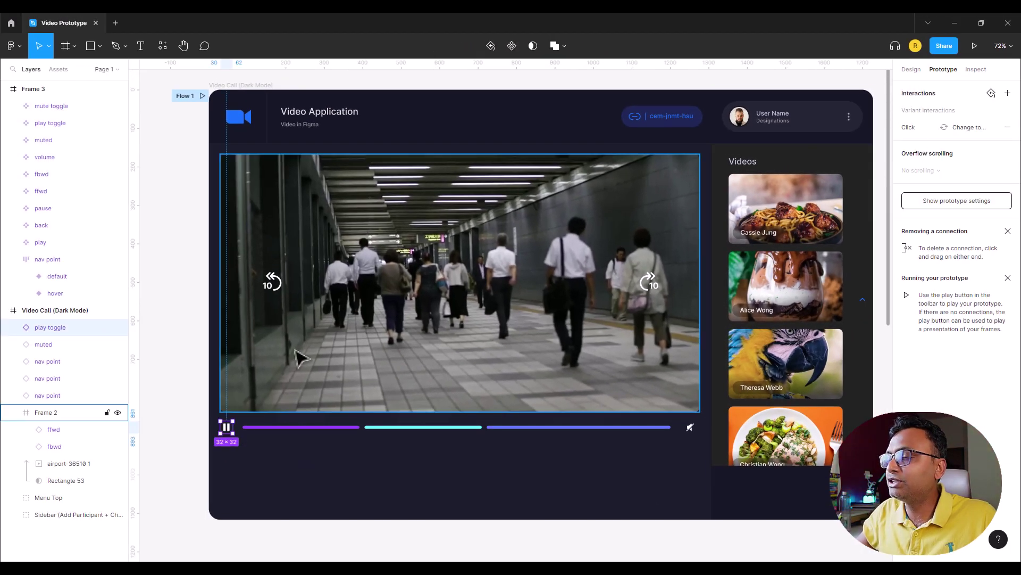
{"action": "scroll", "coordinate": [175, 456], "scroll_direction": "up", "scroll_amount": 5}
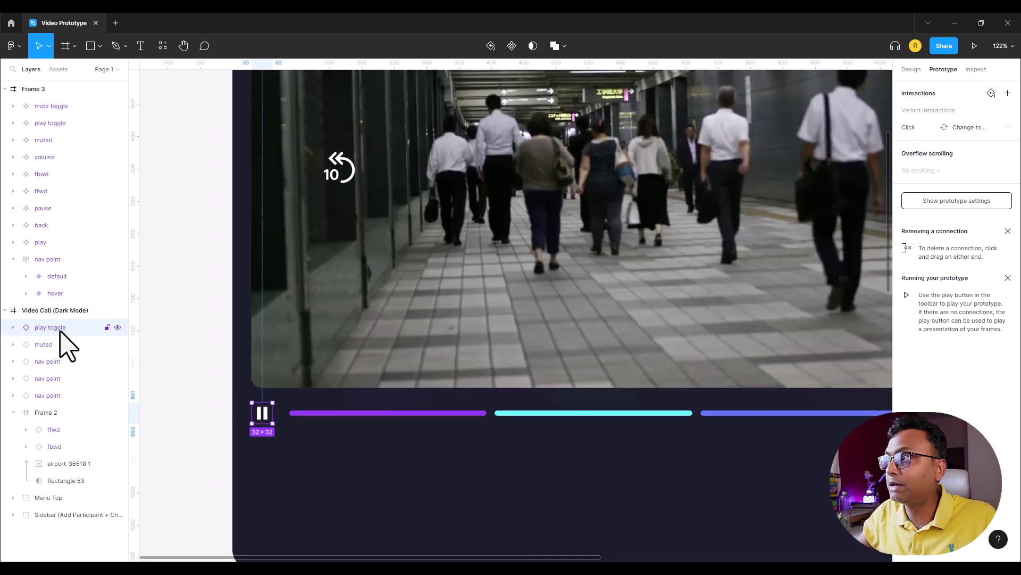
{"action": "left_click", "coordinate": [910, 70]}
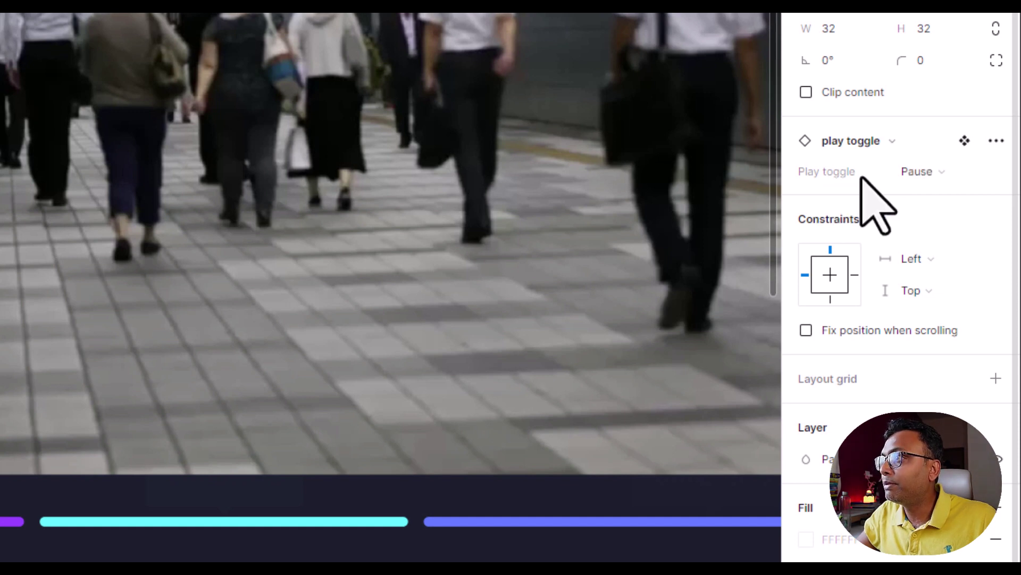
{"action": "left_click", "coordinate": [942, 176]}
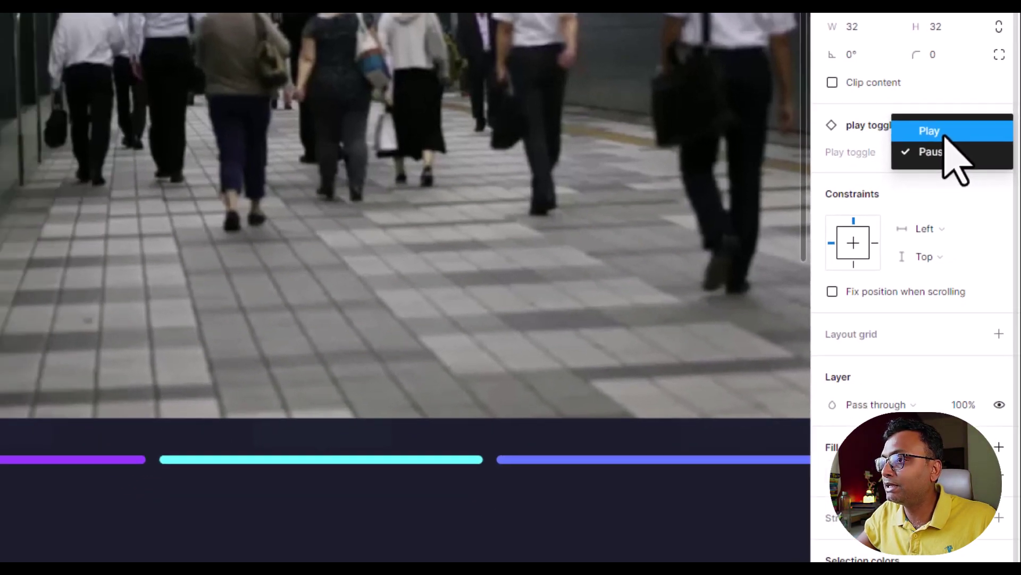
{"action": "left_click", "coordinate": [937, 153]}
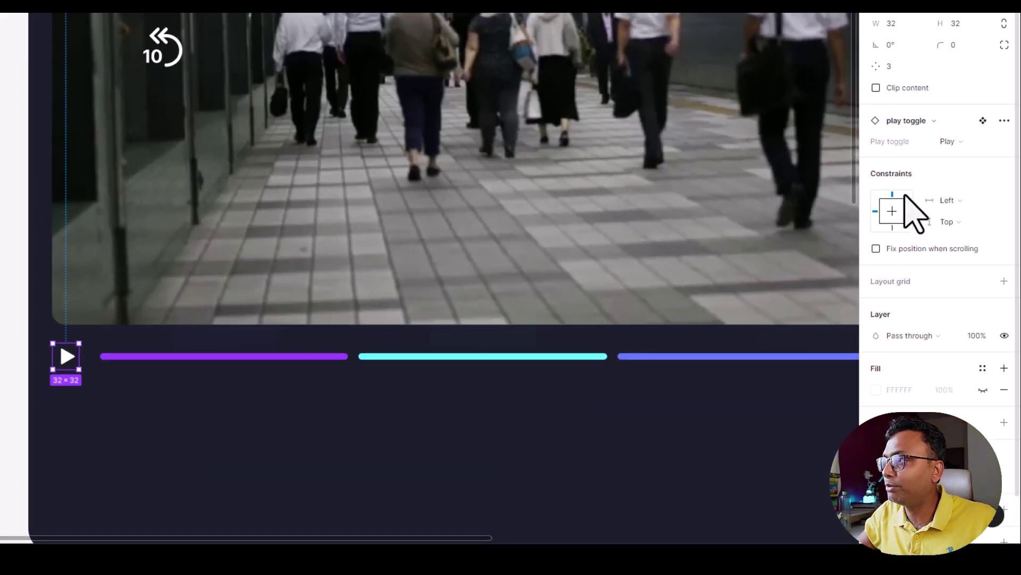
Switch the play toggle instance below the video back to its Pause variant and deselect it.
{"action": "left_click", "coordinate": [950, 142]}
{"action": "left_click", "coordinate": [954, 159]}
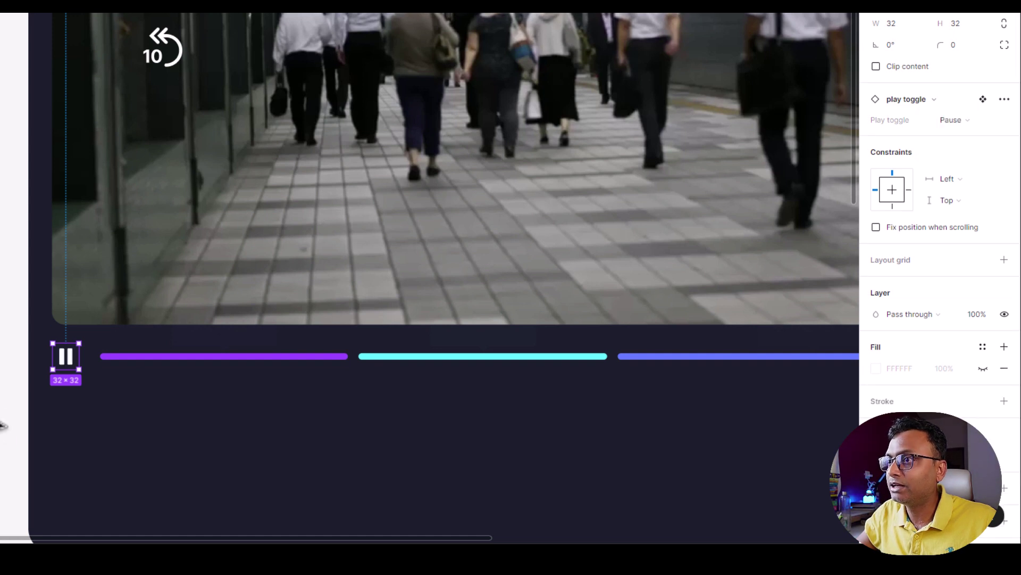
{"action": "left_click", "coordinate": [7, 410]}
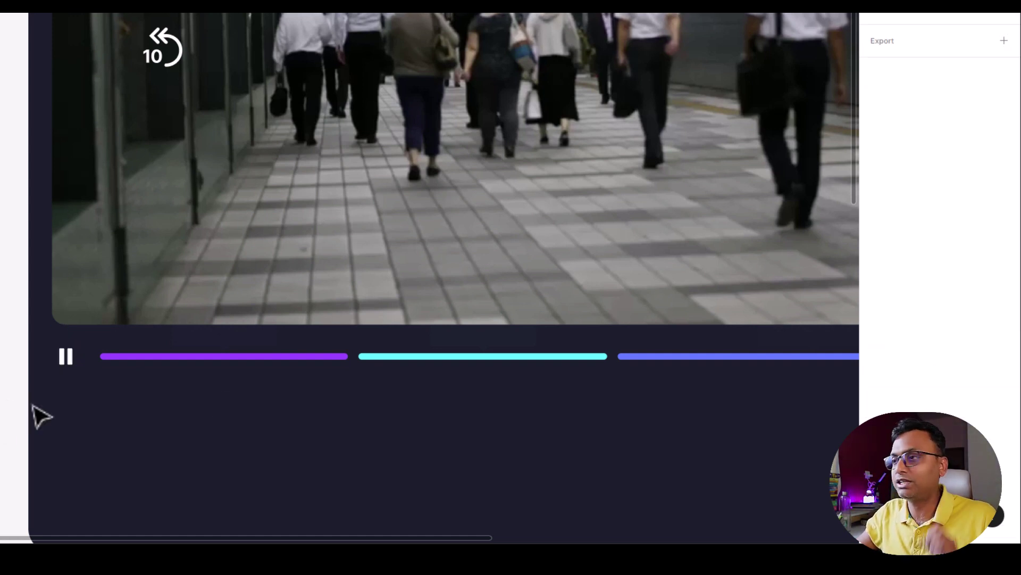
Preview the purple nav point's hover variant, return it to the default variant, and deselect it.
{"action": "left_click", "coordinate": [226, 362]}
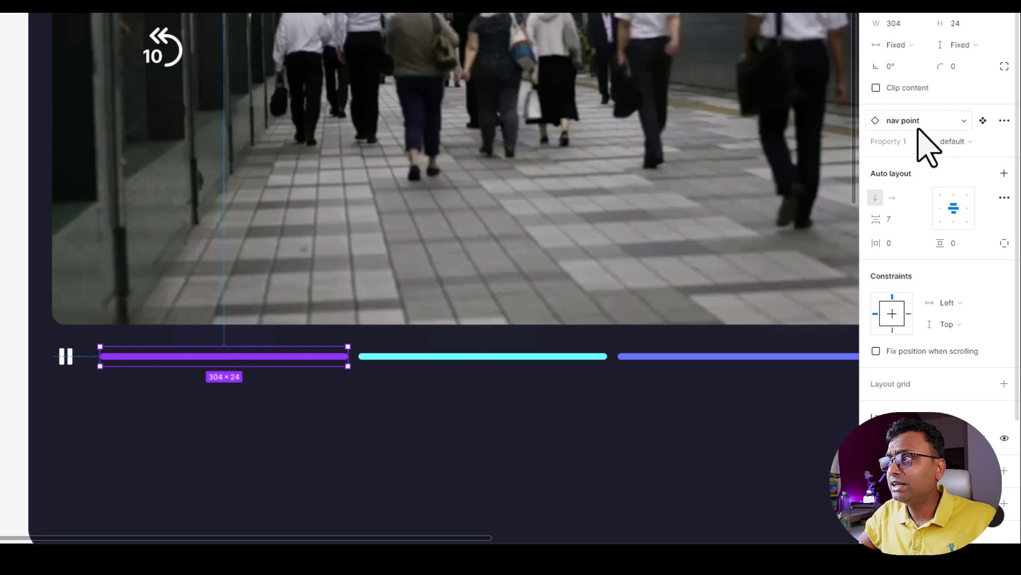
{"action": "left_click", "coordinate": [964, 144]}
{"action": "left_click", "coordinate": [960, 123]}
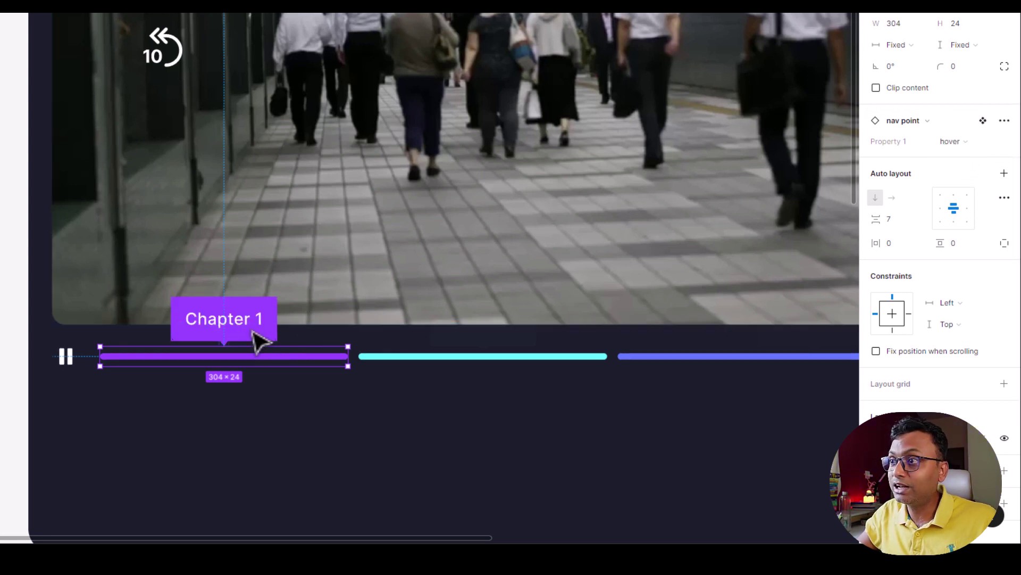
{"action": "left_click", "coordinate": [964, 142]}
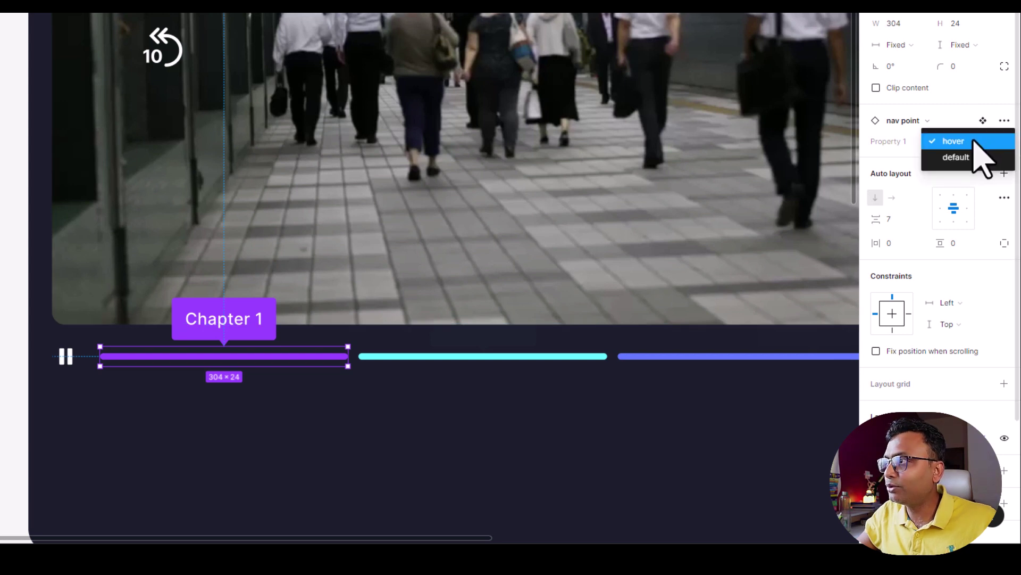
{"action": "left_click", "coordinate": [955, 157]}
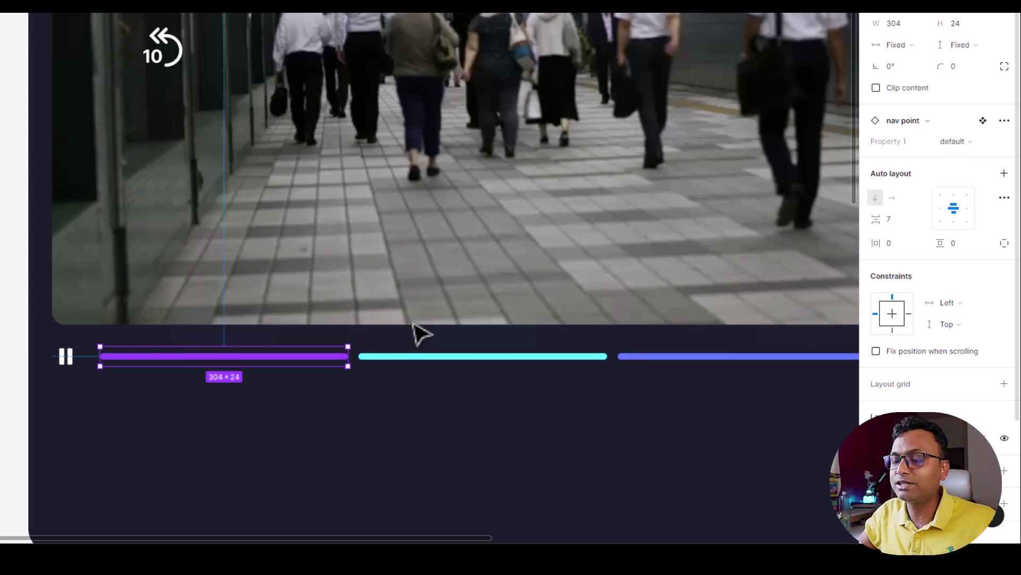
{"action": "key", "text": "Escape"}
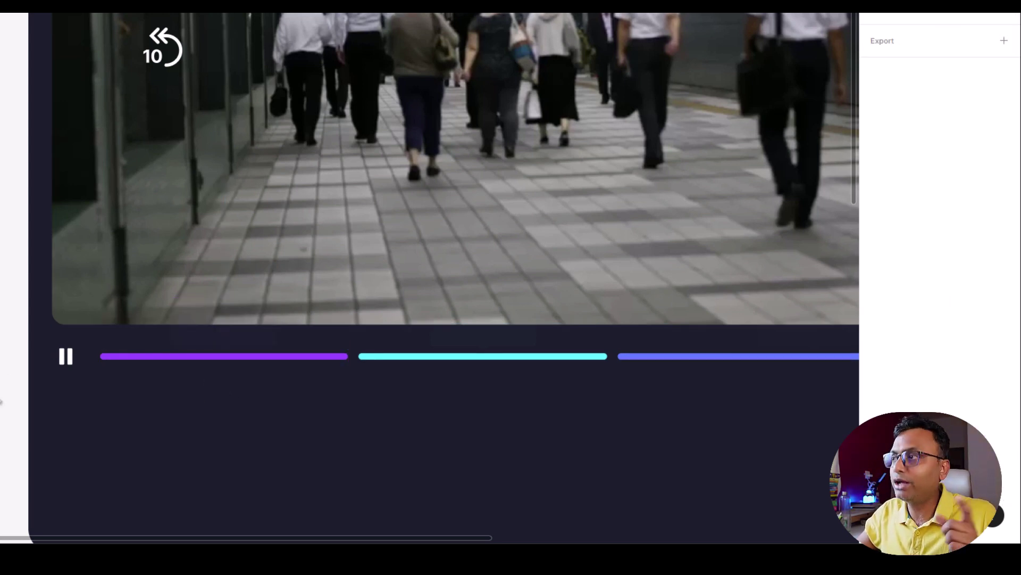
Inspect the inherited click interaction of the play toggle instance below the video in its prototype settings.
{"action": "scroll", "coordinate": [2, 402], "scroll_direction": "up", "scroll_amount": 2}
{"action": "scroll", "coordinate": [2, 401], "scroll_direction": "down", "scroll_amount": 3, "text": "ctrl"}
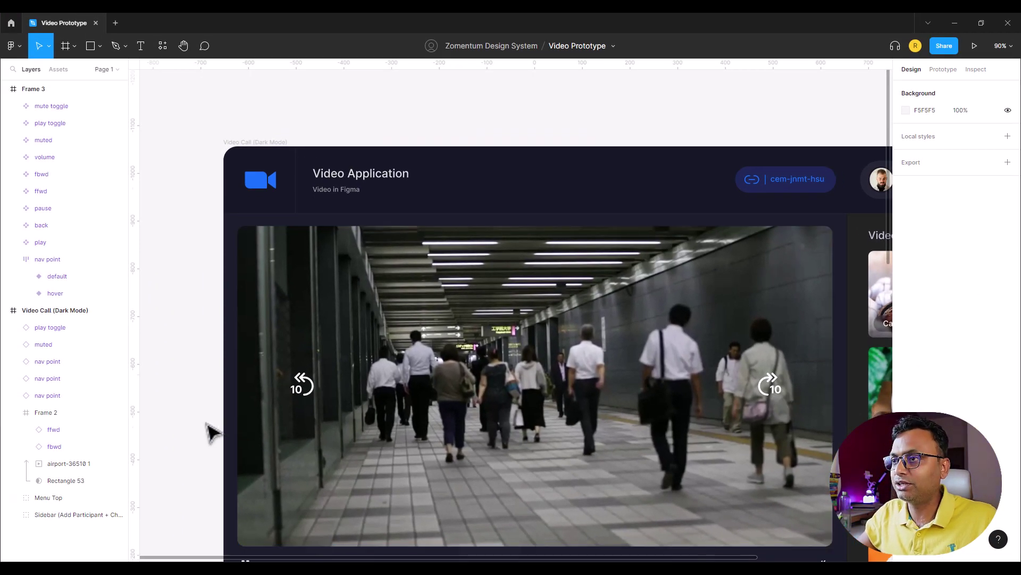
{"action": "scroll", "coordinate": [211, 479], "scroll_direction": "down", "scroll_amount": 2}
{"action": "scroll", "coordinate": [219, 483], "scroll_direction": "up", "scroll_amount": 3, "text": "ctrl"}
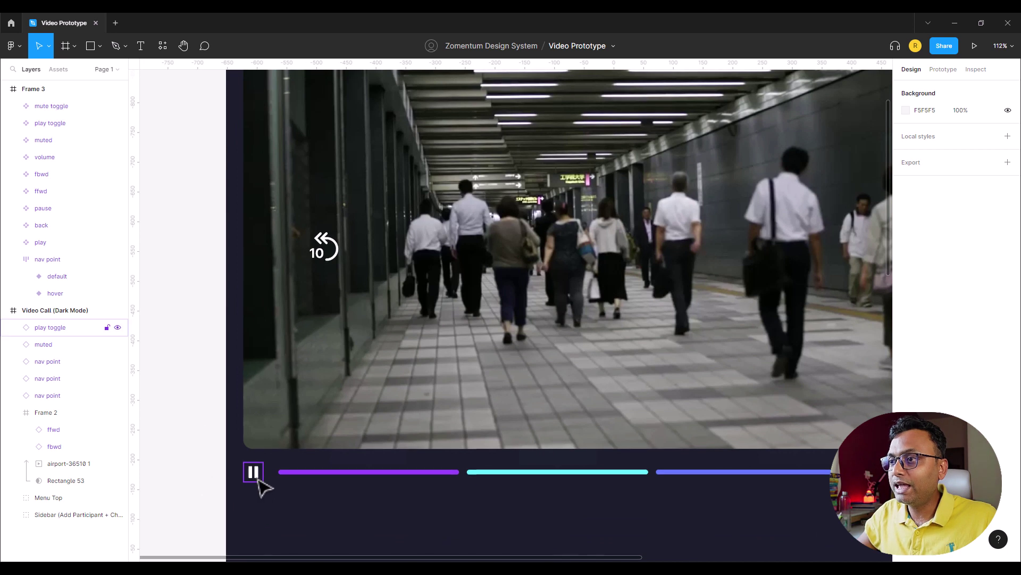
{"action": "left_click", "coordinate": [256, 475]}
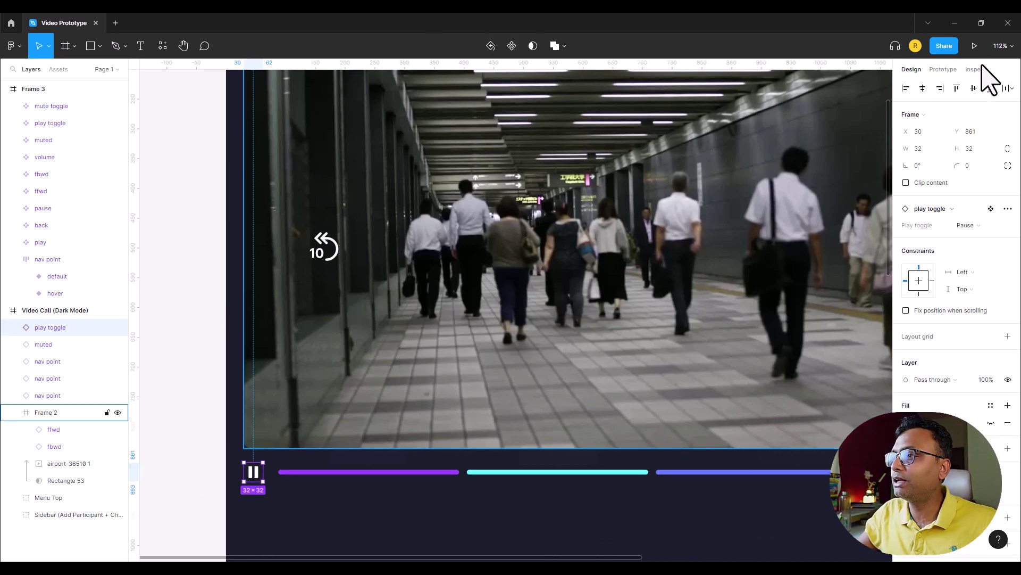
{"action": "left_click", "coordinate": [942, 69]}
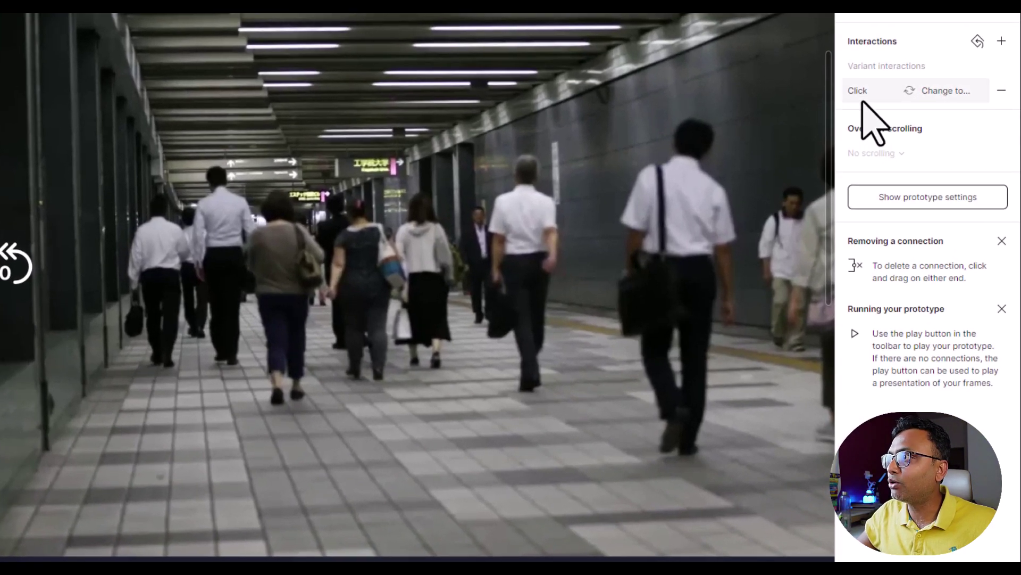
{"action": "left_click", "coordinate": [943, 99]}
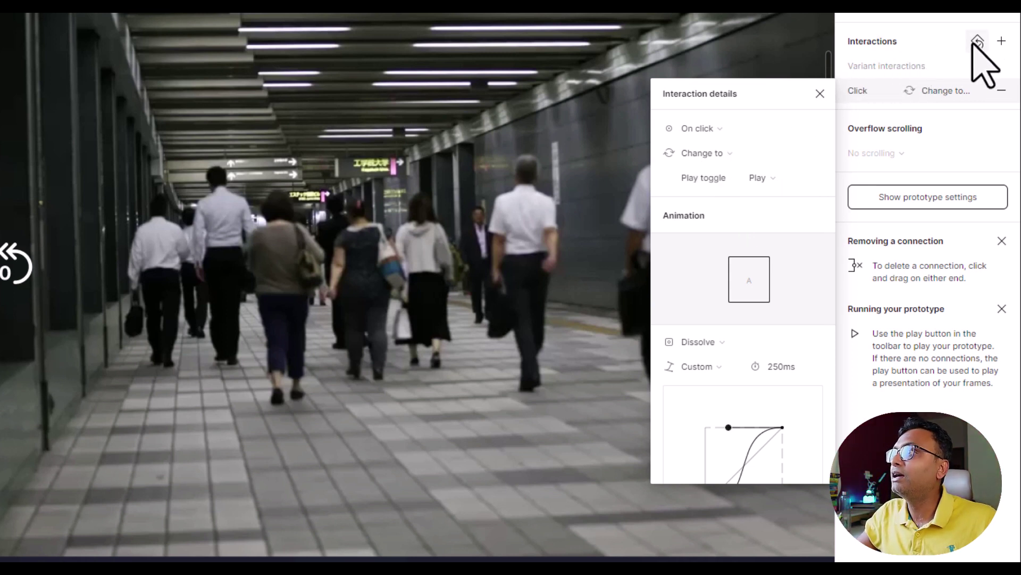
Add an on-click Play/Pause video interaction to the play toggle instance, targeting the airport-36510 1 video with Toggle, and deselect it.
{"action": "left_click", "coordinate": [1001, 42]}
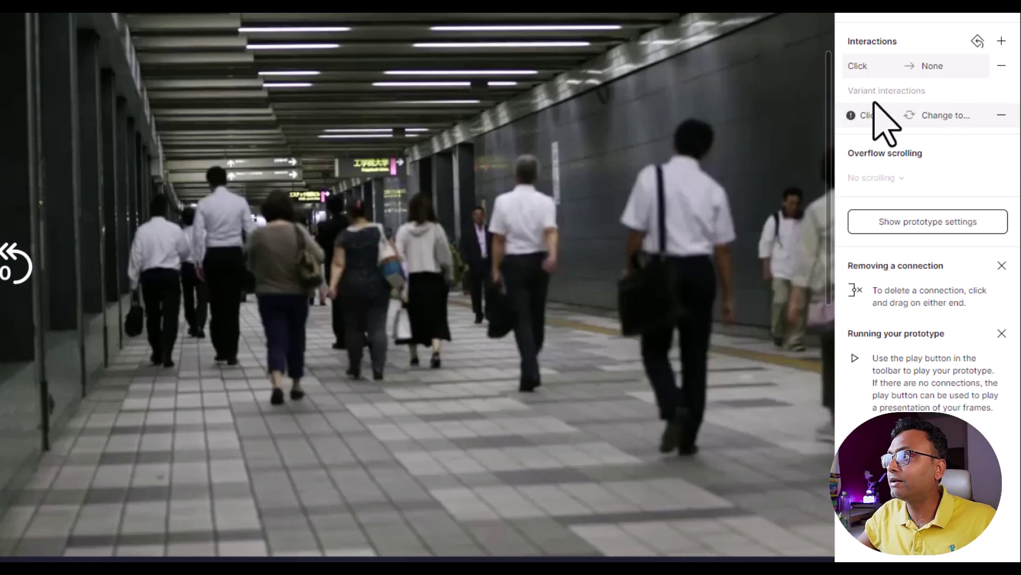
{"action": "left_click", "coordinate": [945, 65]}
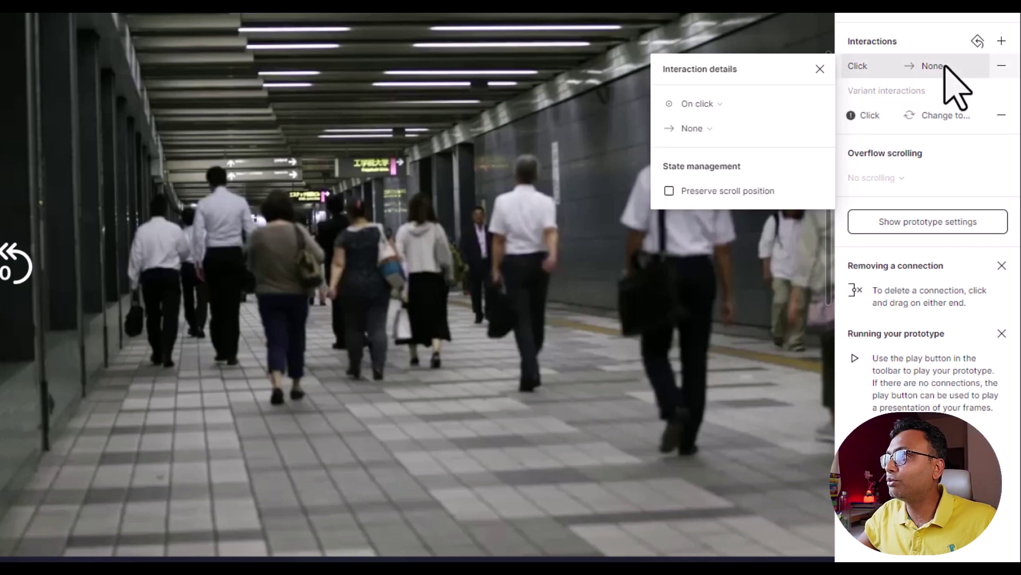
{"action": "left_click", "coordinate": [712, 130]}
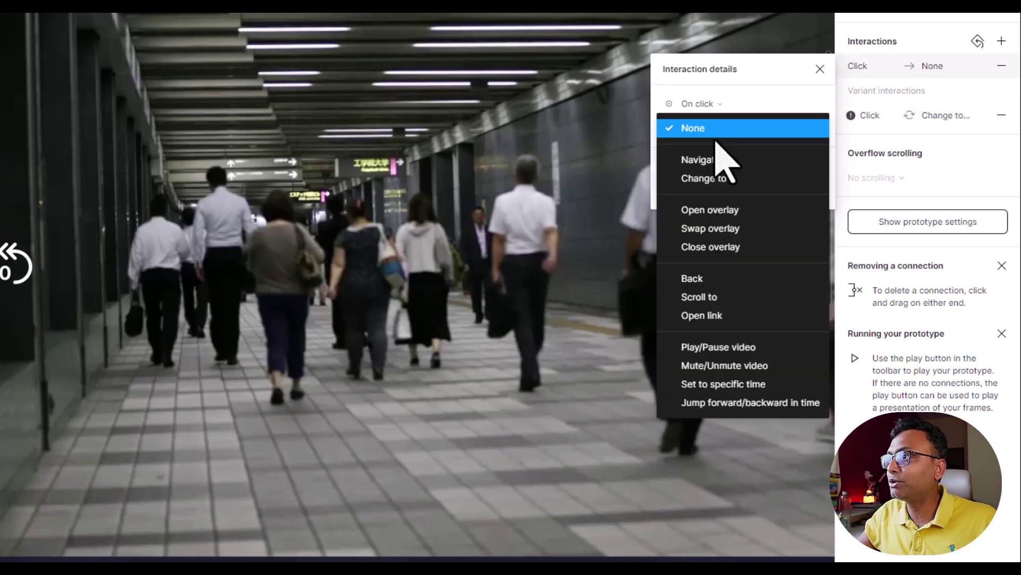
{"action": "left_click", "coordinate": [729, 349]}
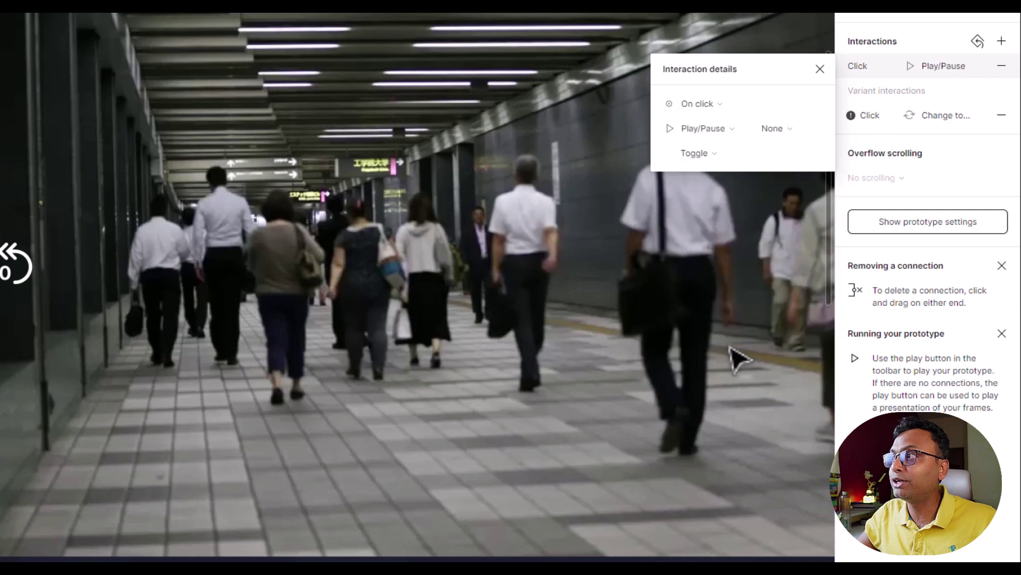
{"action": "left_click", "coordinate": [789, 135]}
{"action": "left_click", "coordinate": [789, 135]}
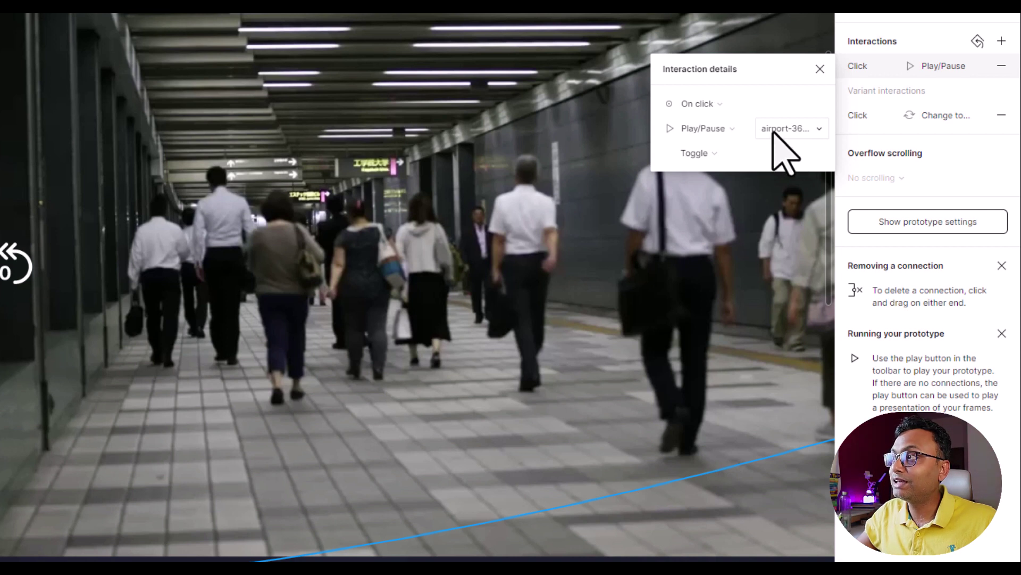
{"action": "left_click", "coordinate": [773, 133]}
{"action": "left_click", "coordinate": [802, 138]}
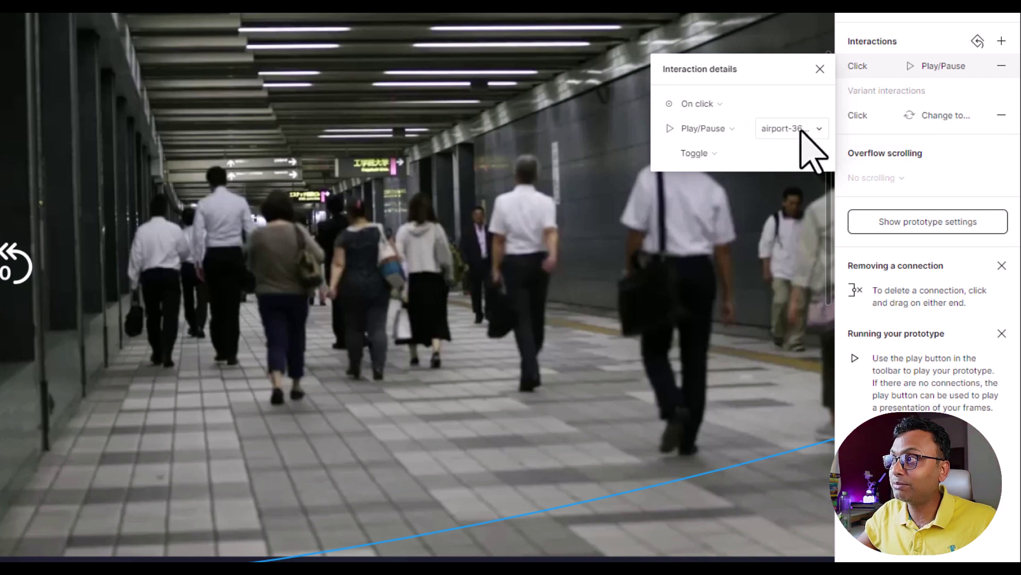
{"action": "left_click", "coordinate": [727, 157]}
{"action": "left_click", "coordinate": [734, 158]}
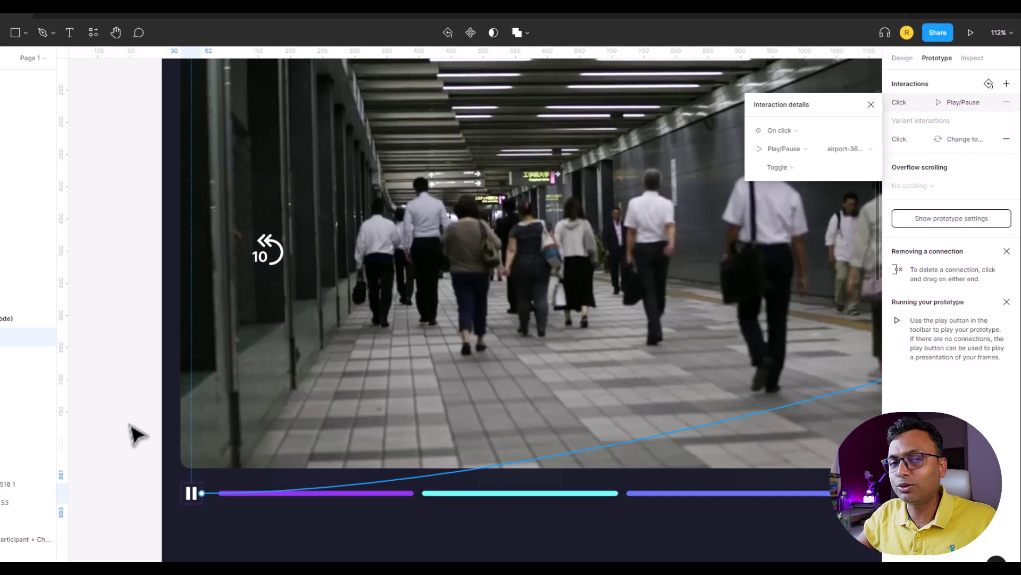
{"action": "left_click", "coordinate": [201, 418]}
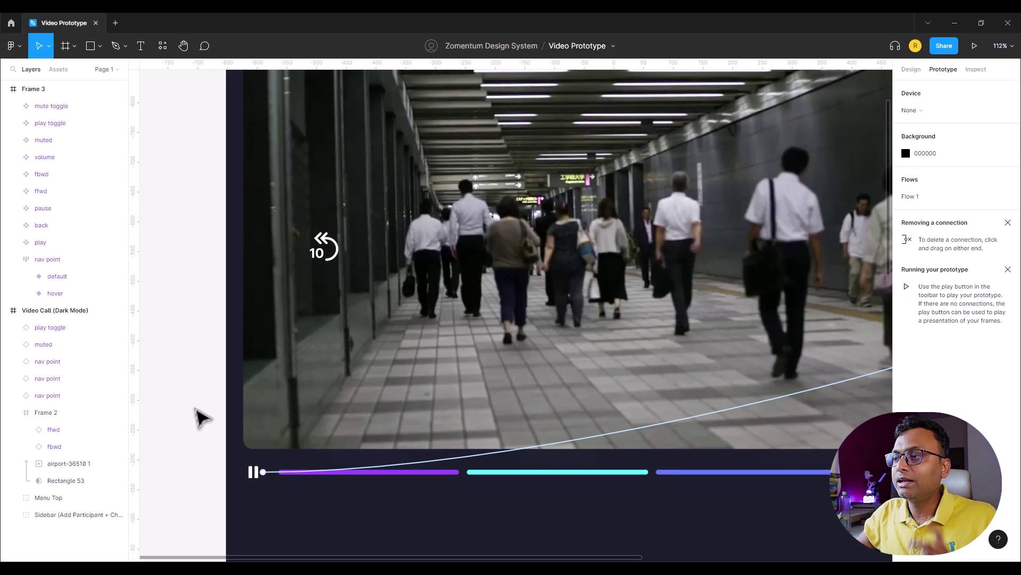
Run the Video Call (Dark Mode) frame as a prototype, test the play toggle, and close the preview.
{"action": "scroll", "coordinate": [240, 157], "scroll_direction": "up", "scroll_amount": 3}
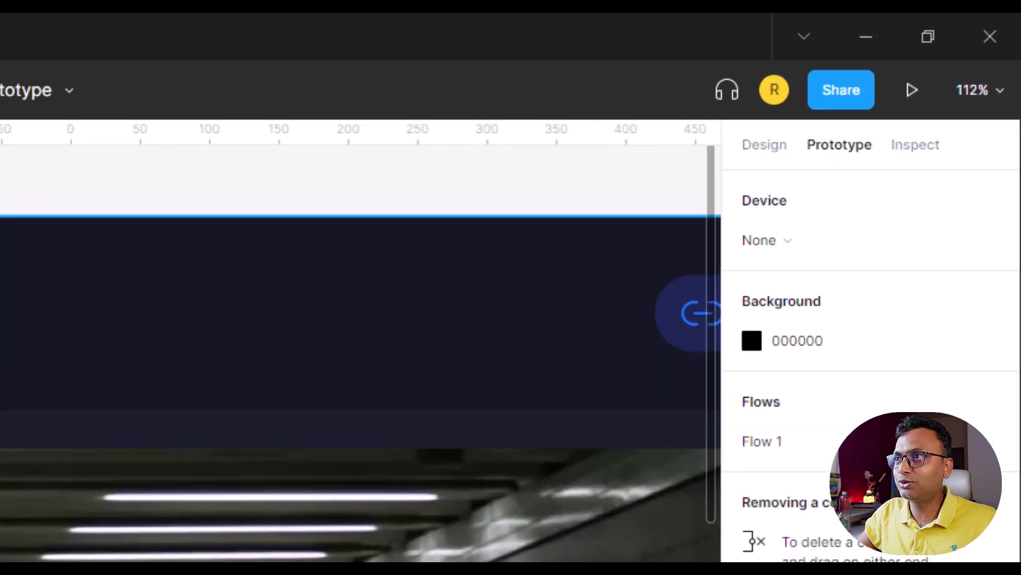
{"action": "left_click", "coordinate": [32, 319]}
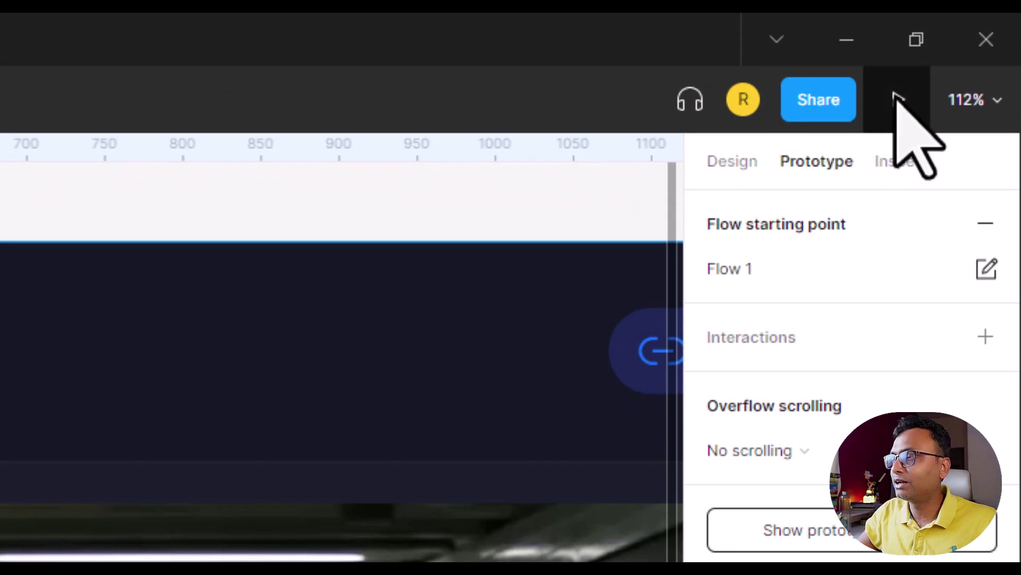
{"action": "left_click", "coordinate": [898, 97]}
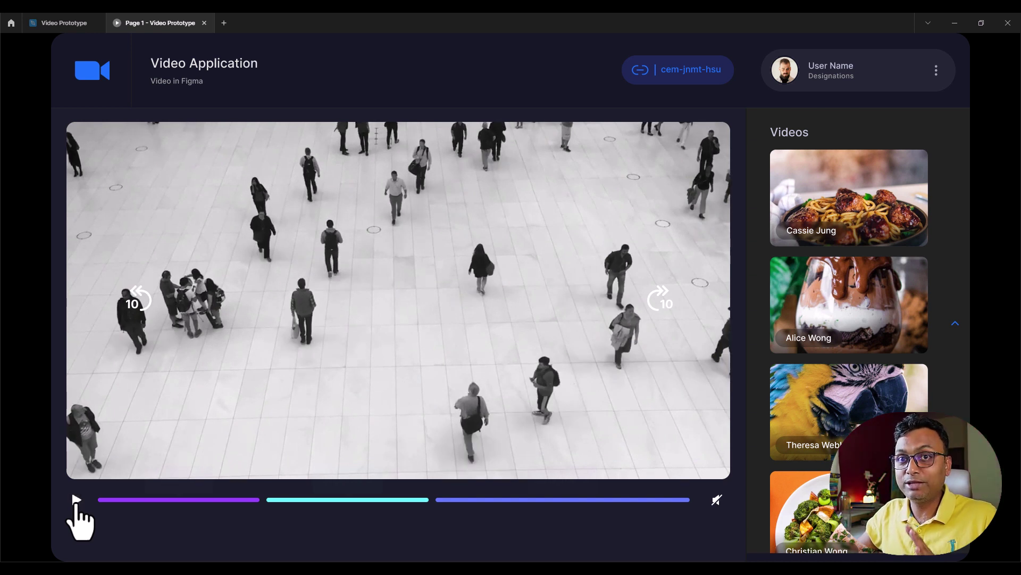
{"action": "left_click", "coordinate": [76, 502]}
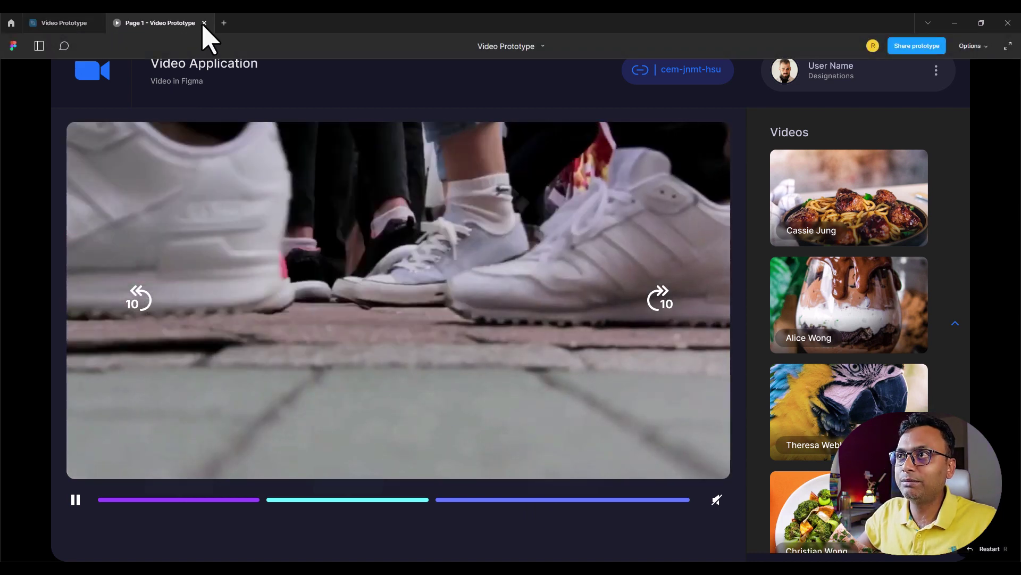
{"action": "left_click", "coordinate": [204, 23]}
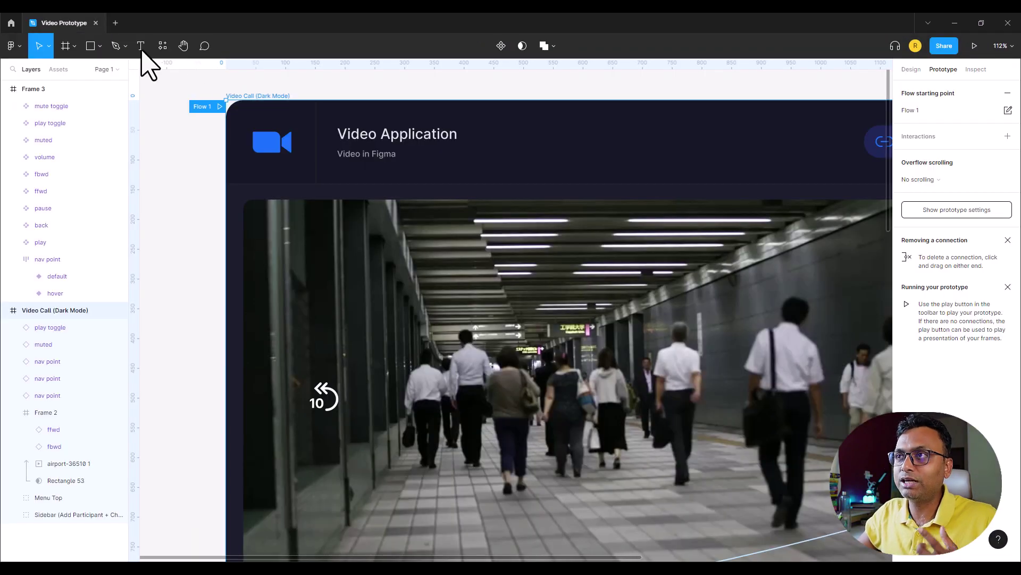
Connect the purple nav point to the airport-36510 1 video with an on-click interaction.
{"action": "scroll", "coordinate": [180, 279], "scroll_direction": "down", "scroll_amount": 5}
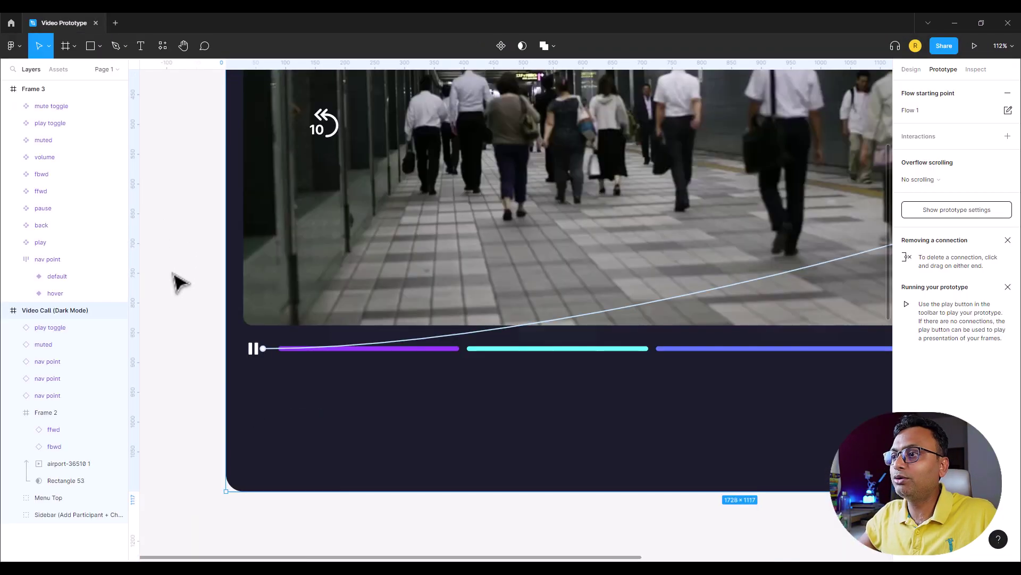
{"action": "left_click", "coordinate": [408, 354]}
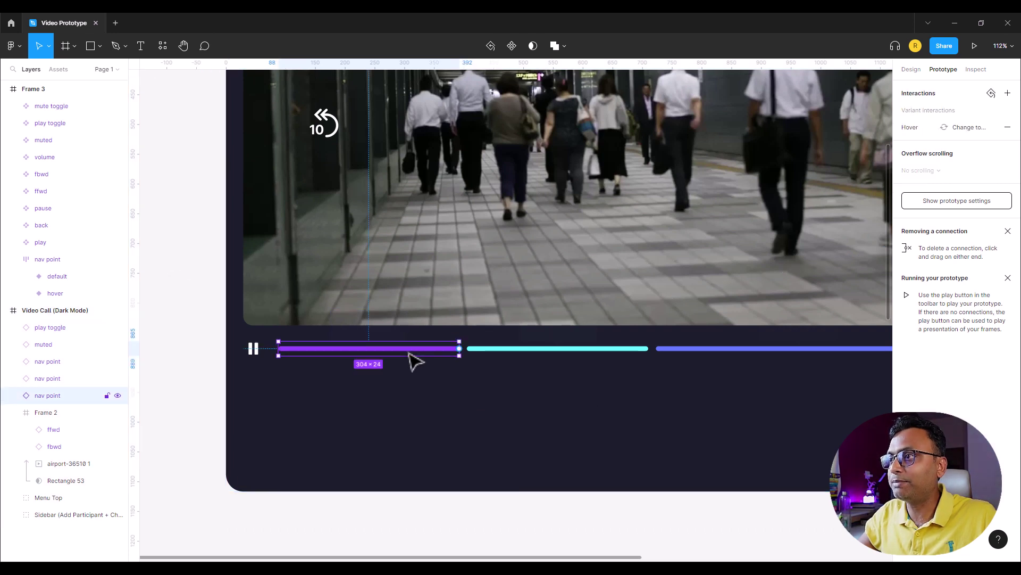
{"action": "left_click_drag", "start_coordinate": [459, 349], "coordinate": [478, 330]}
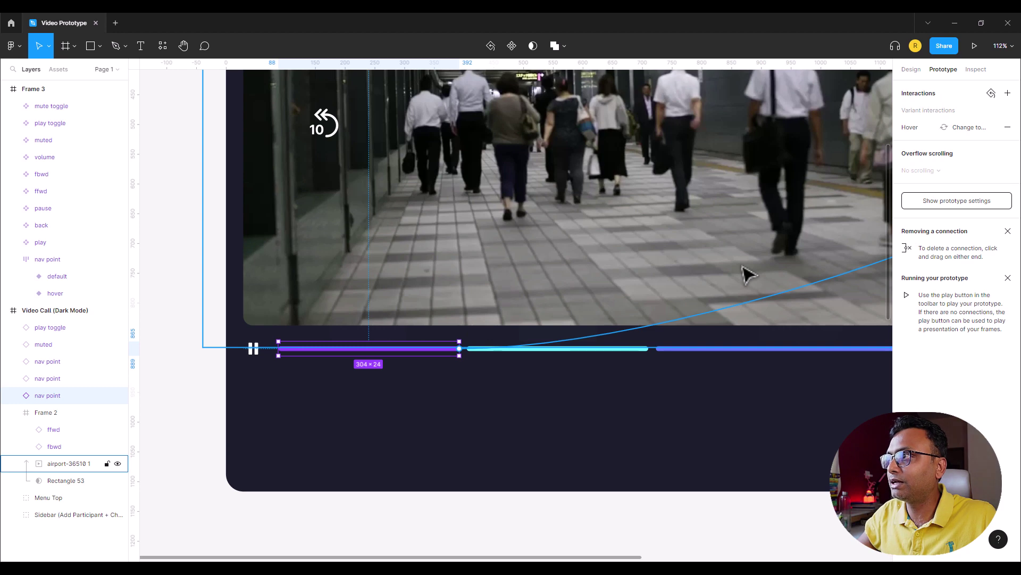
{"action": "left_click_drag", "start_coordinate": [459, 348], "coordinate": [559, 304]}
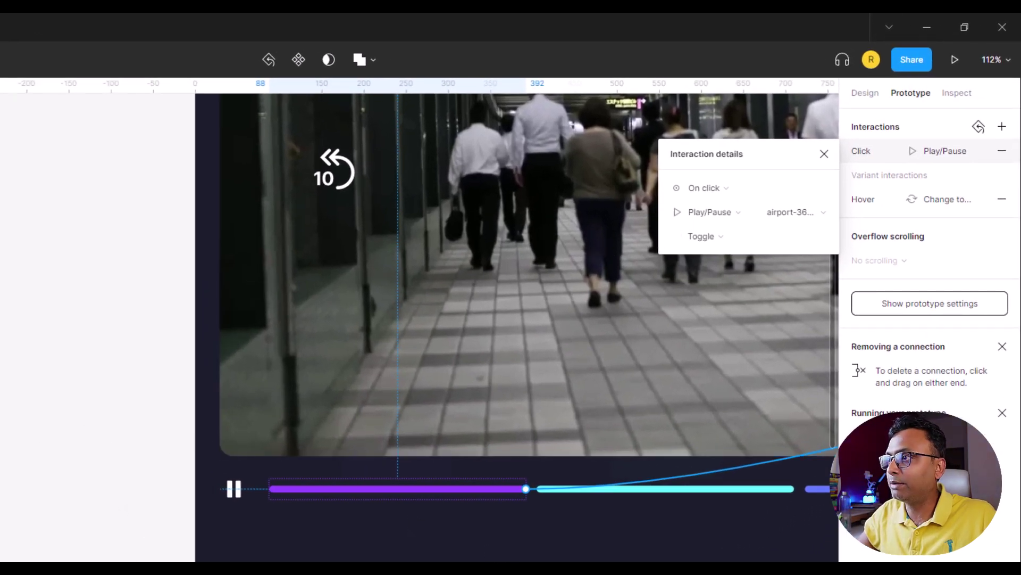
Change the purple nav point's click action to set the video to the specific time 00:00.
{"action": "scroll", "coordinate": [478, 372], "scroll_direction": "right", "scroll_amount": 5}
{"action": "scroll", "coordinate": [479, 372], "scroll_direction": "up", "scroll_amount": 2}
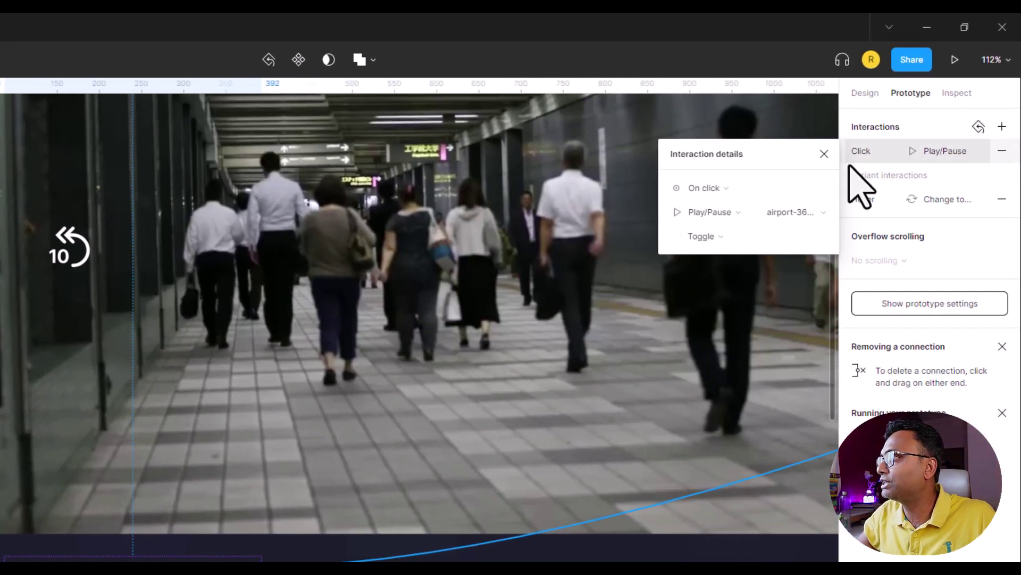
{"action": "left_click", "coordinate": [737, 213]}
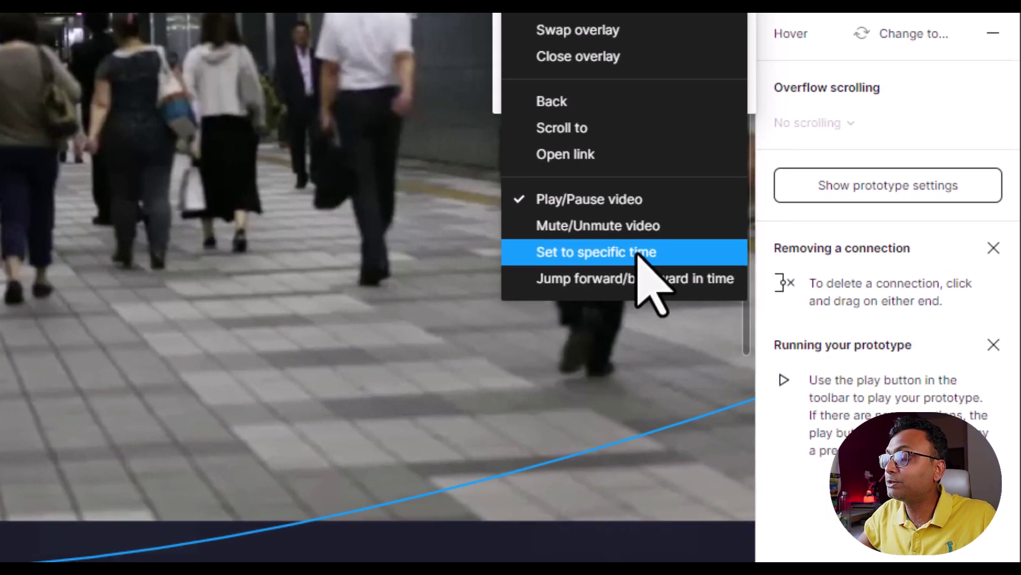
{"action": "left_click", "coordinate": [639, 253]}
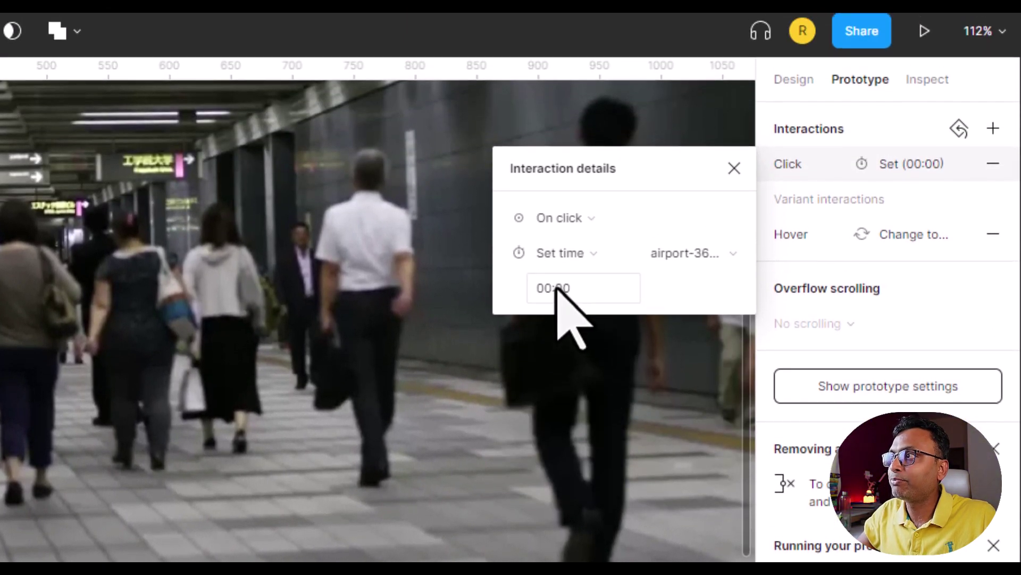
{"action": "double_click", "coordinate": [565, 287]}
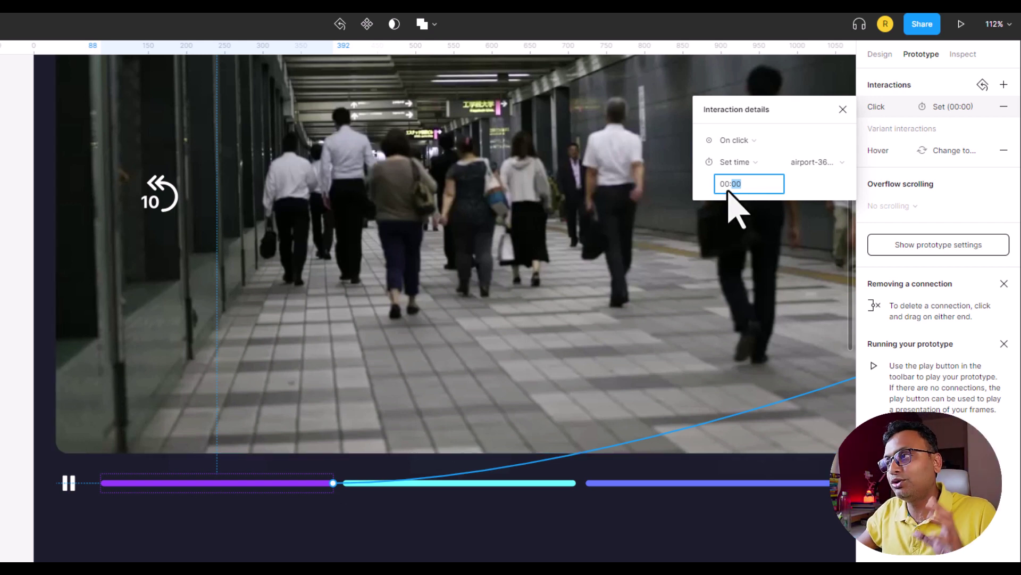
Add an on-click interaction from the cyan nav point to the airport-36510 1 video that sets it to the specific time 00:11.
{"action": "left_click", "coordinate": [512, 488]}
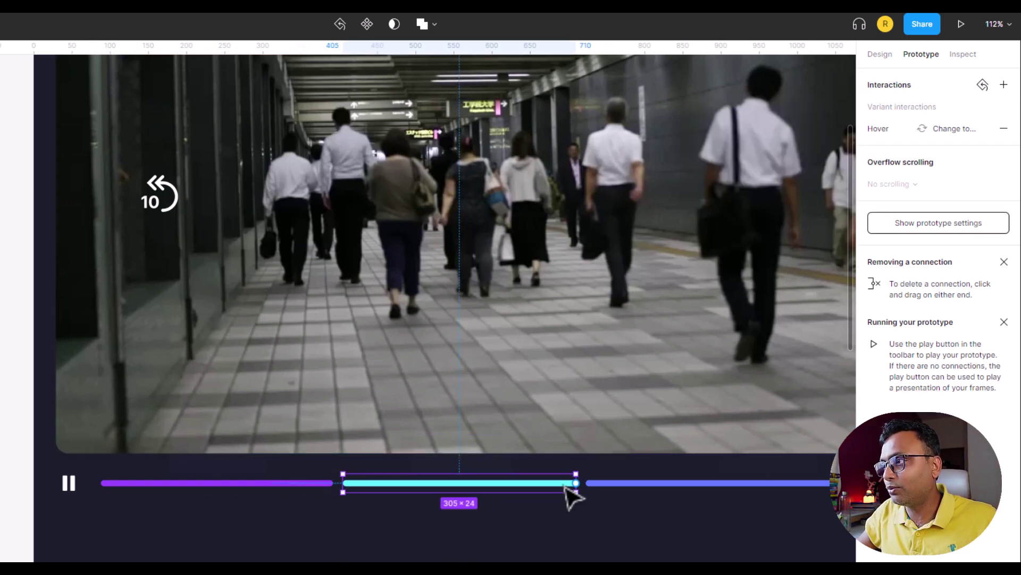
{"action": "left_click_drag", "start_coordinate": [577, 483], "coordinate": [615, 422]}
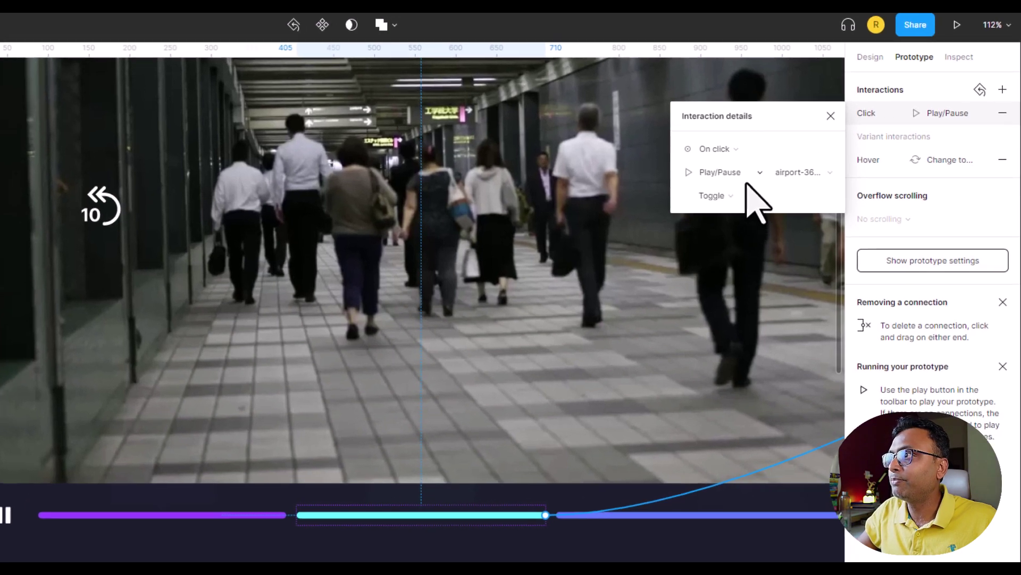
{"action": "left_click", "coordinate": [747, 175]}
{"action": "left_click", "coordinate": [748, 305]}
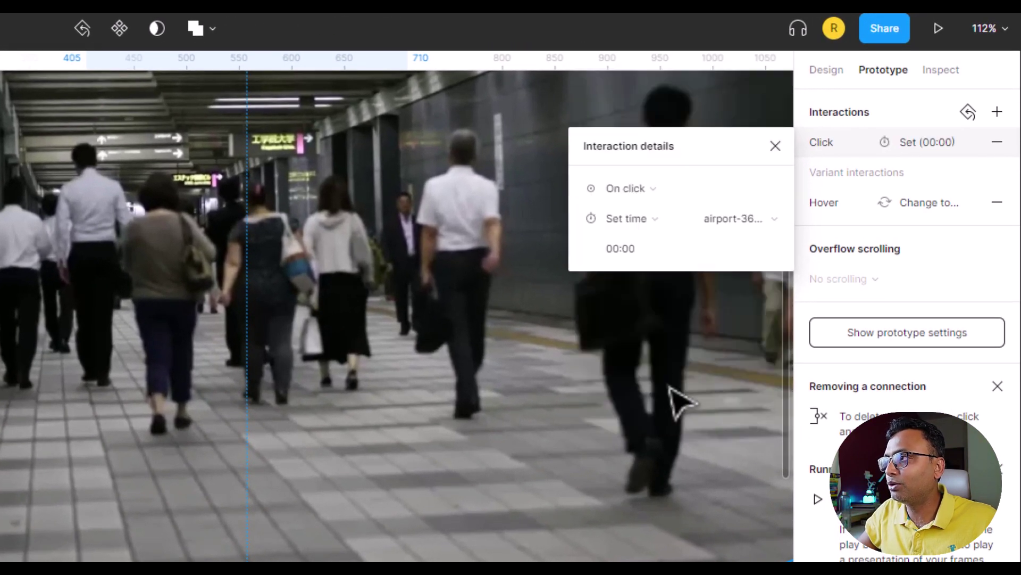
{"action": "double_click", "coordinate": [638, 250]}
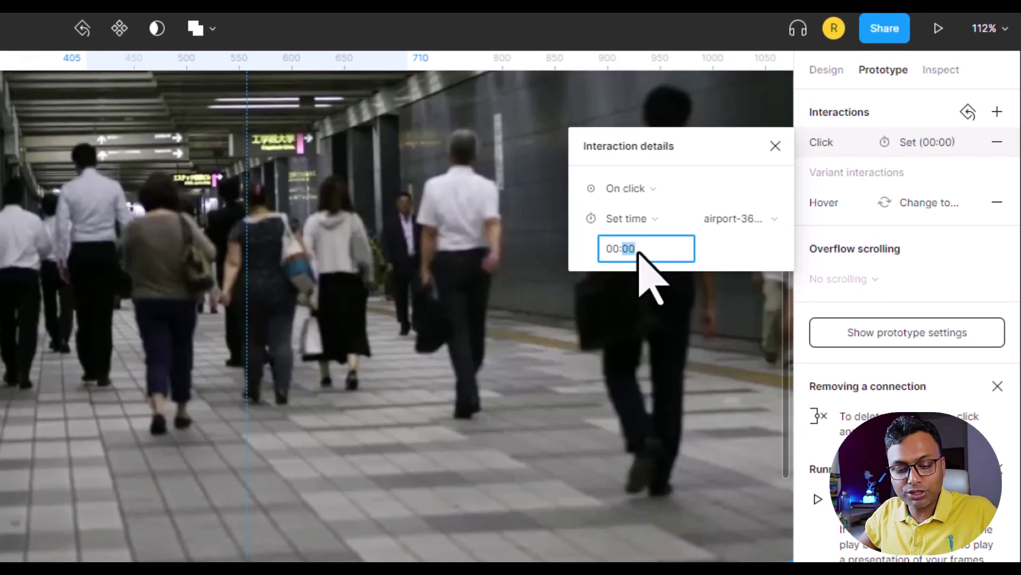
{"action": "type", "text": "10"}
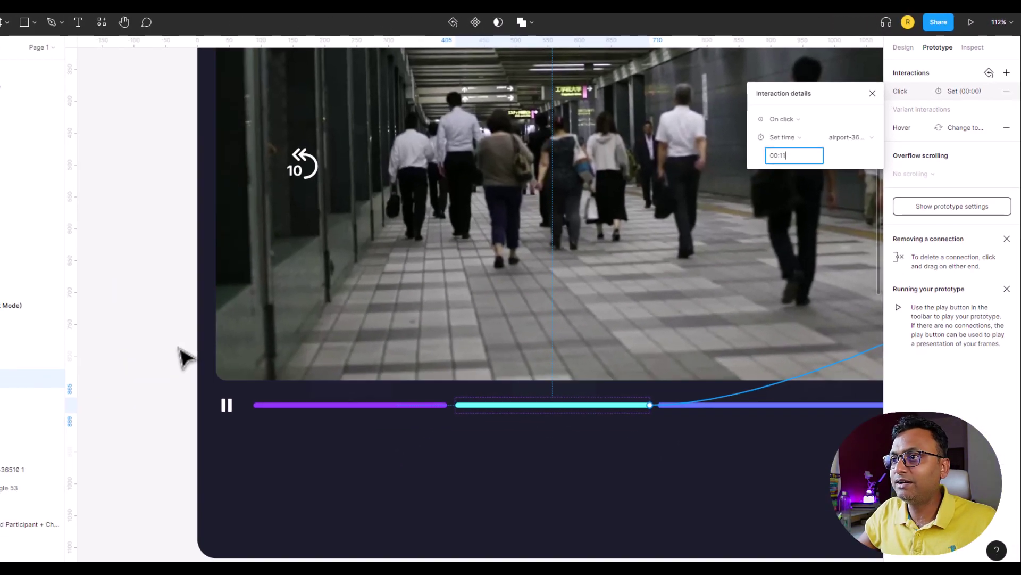
{"action": "left_click", "coordinate": [183, 358]}
Add an on-click interaction from the blue nav point to the airport-36510 1 video that sets it to the specific time 00:25.
{"action": "left_click", "coordinate": [749, 411]}
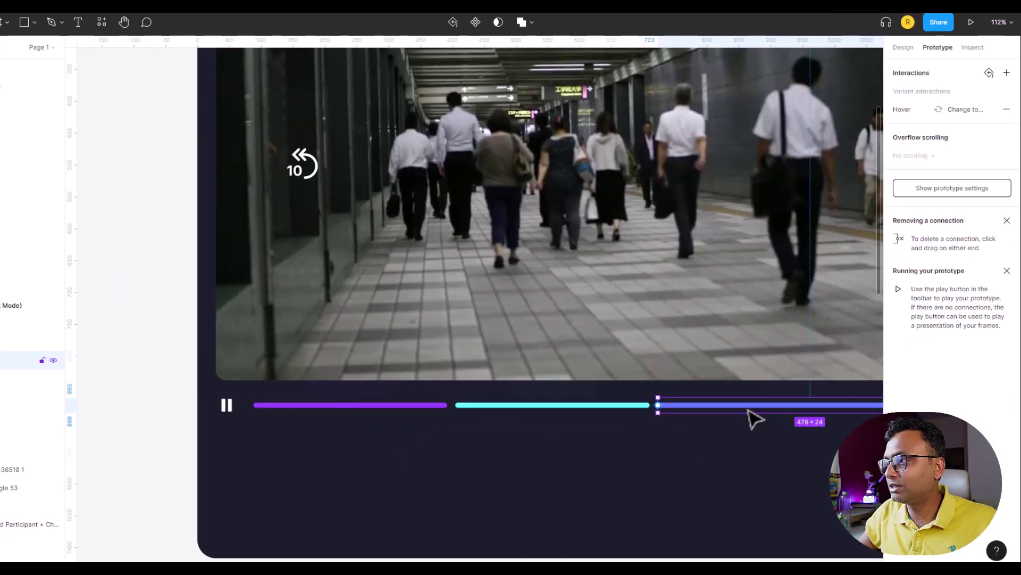
{"action": "scroll", "coordinate": [740, 448], "scroll_direction": "right", "scroll_amount": 5}
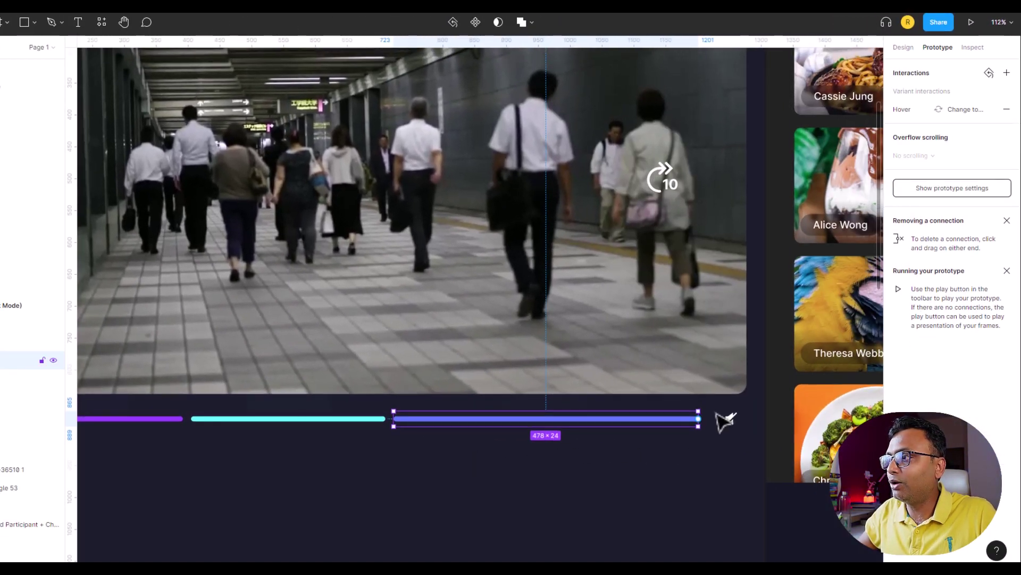
{"action": "left_click_drag", "start_coordinate": [698, 419], "coordinate": [771, 228]}
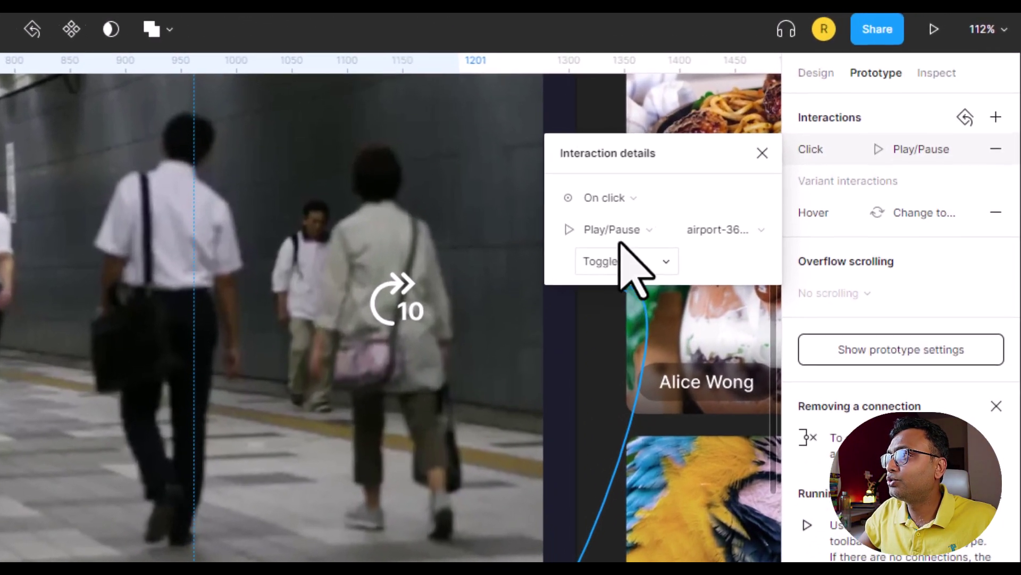
{"action": "left_click", "coordinate": [617, 234]}
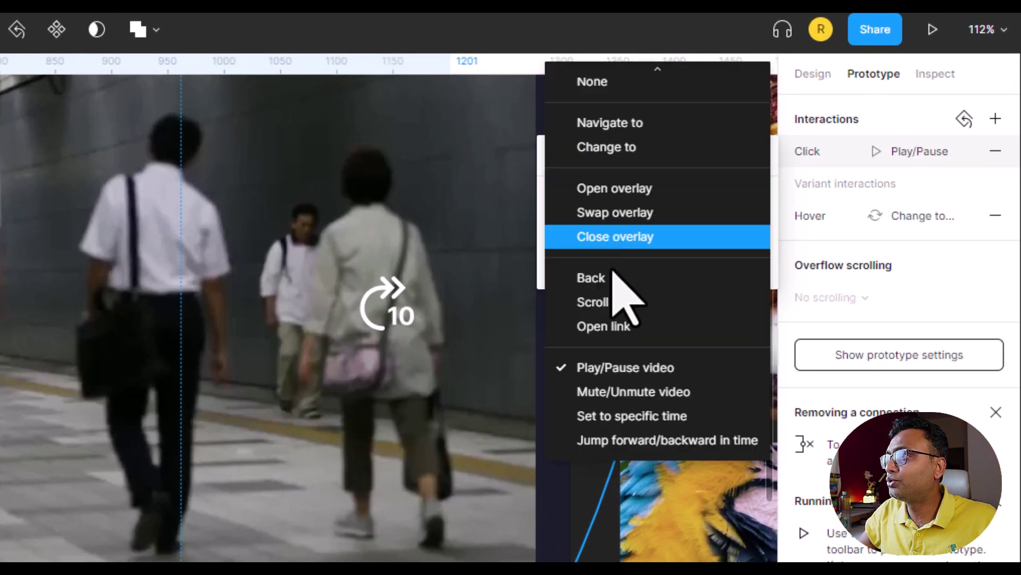
{"action": "left_click", "coordinate": [636, 411]}
{"action": "left_click_drag", "start_coordinate": [595, 269], "coordinate": [606, 272]}
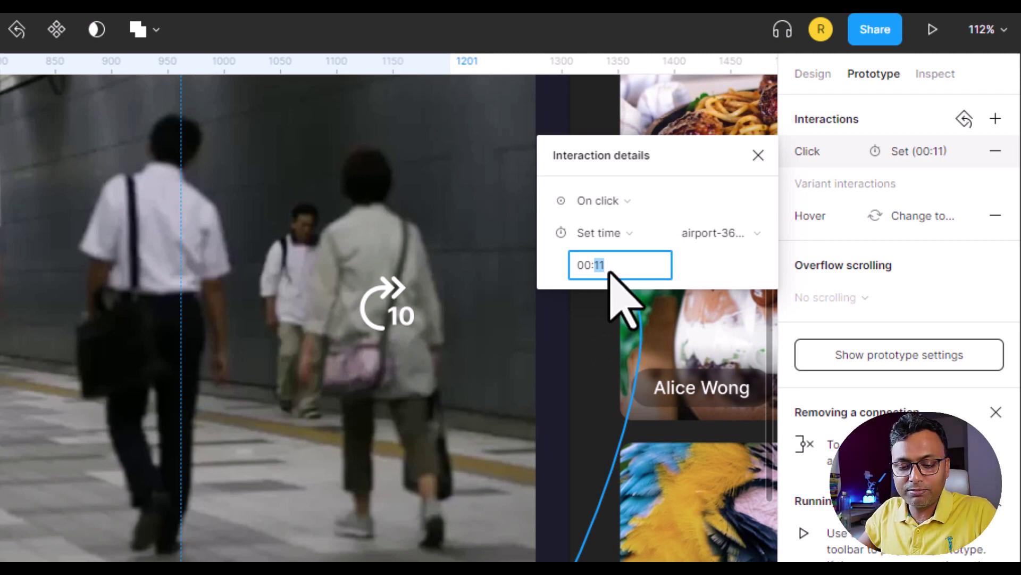
{"action": "type", "text": "25"}
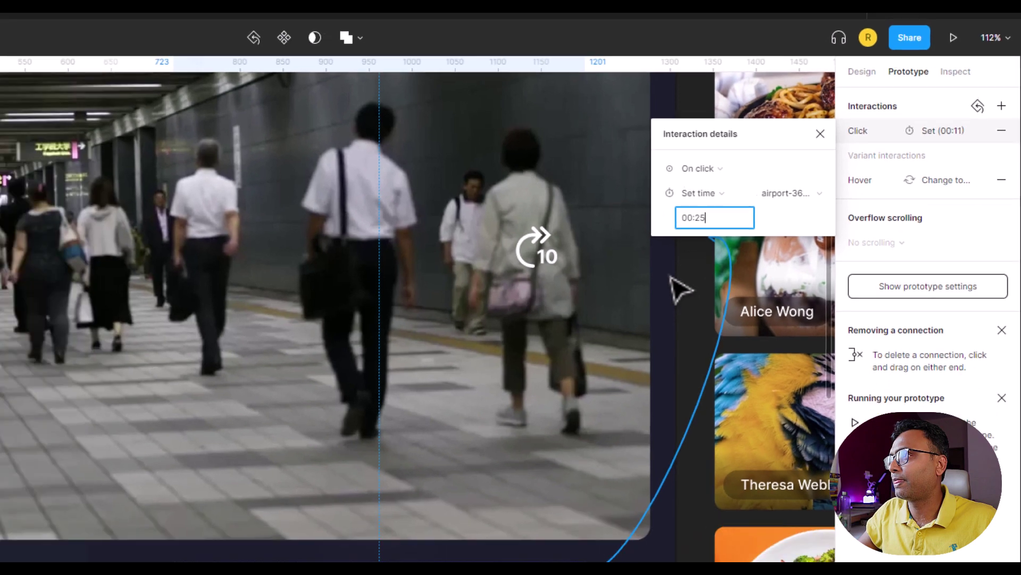
{"action": "key", "text": "Escape"}
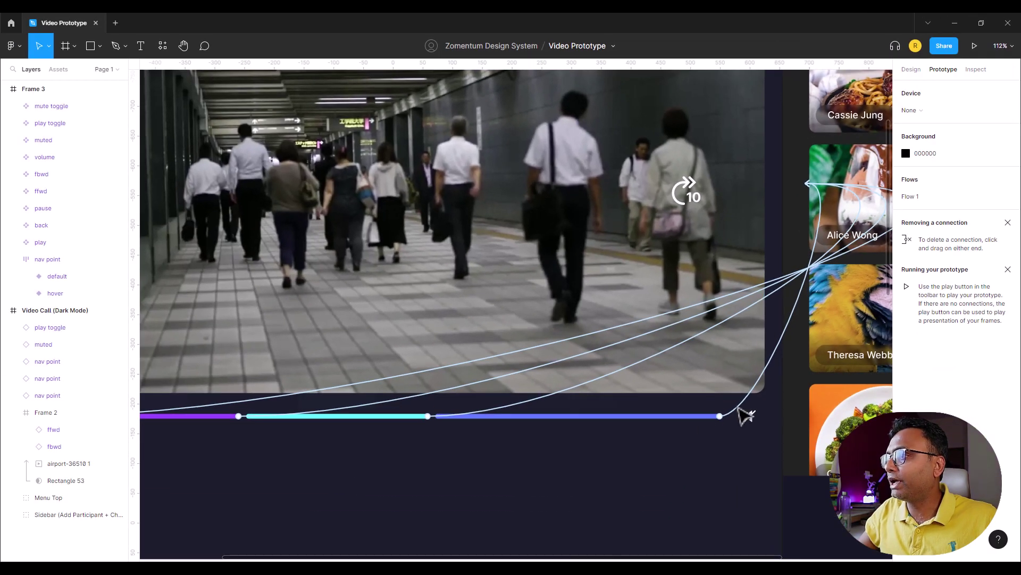
Review the available video actions for the blue nav point's click interaction, keeping the current choice.
{"action": "left_click", "coordinate": [788, 285]}
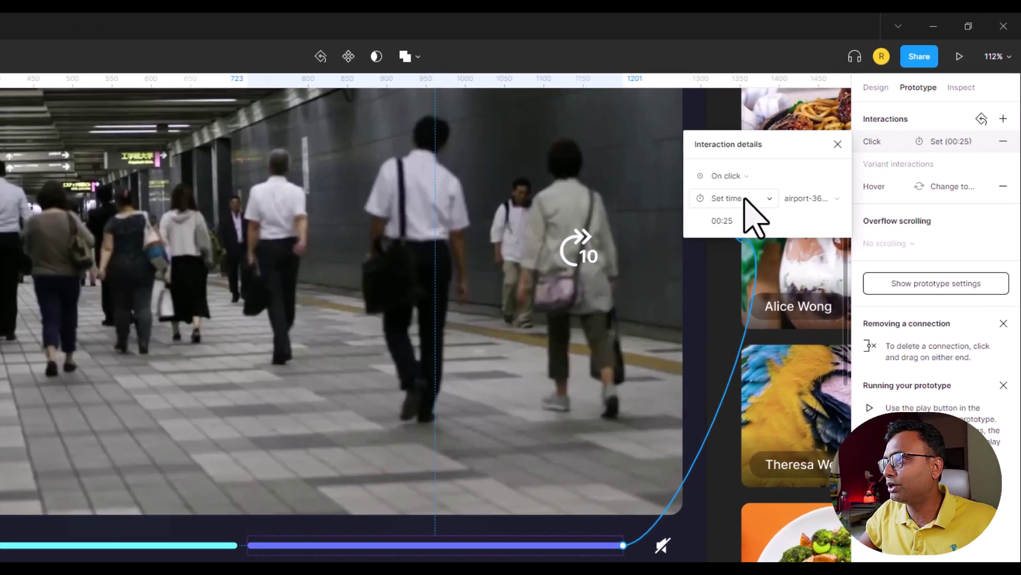
{"action": "left_click", "coordinate": [744, 198]}
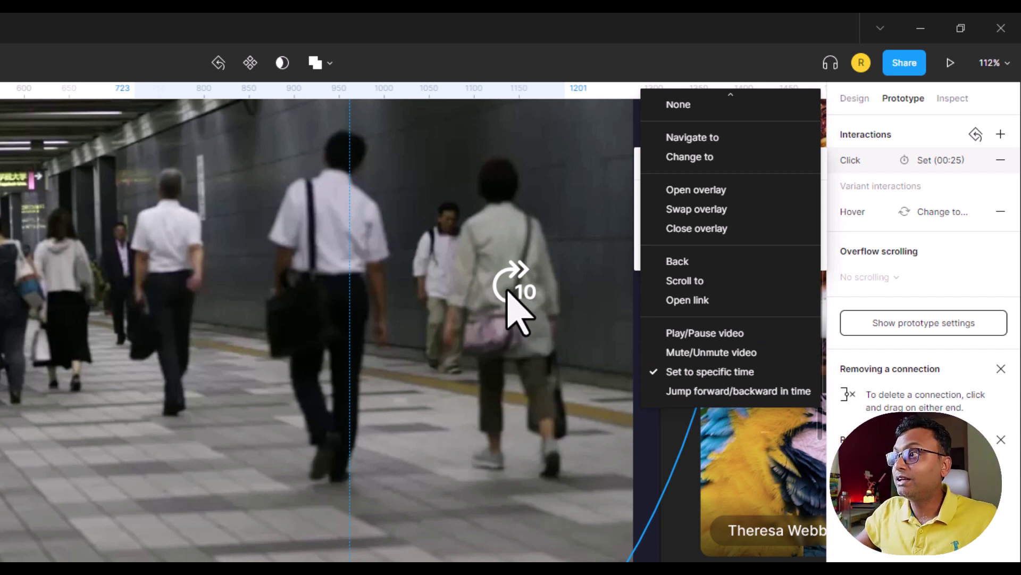
{"action": "left_click", "coordinate": [604, 440]}
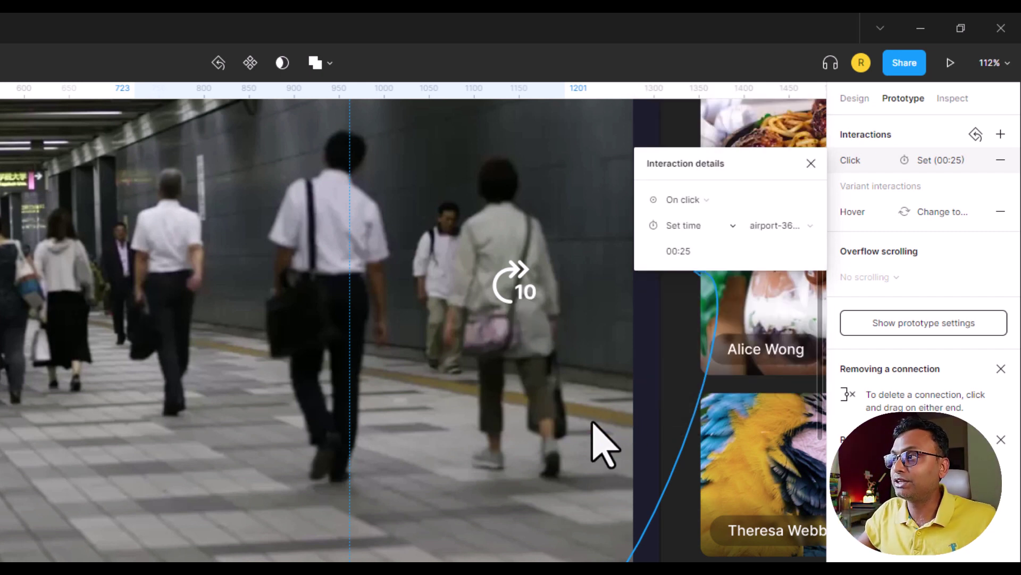
Add an on-click interaction to the ffwd icon that jumps the airport-36510 1 video forward 5s.
{"action": "left_click", "coordinate": [532, 301]}
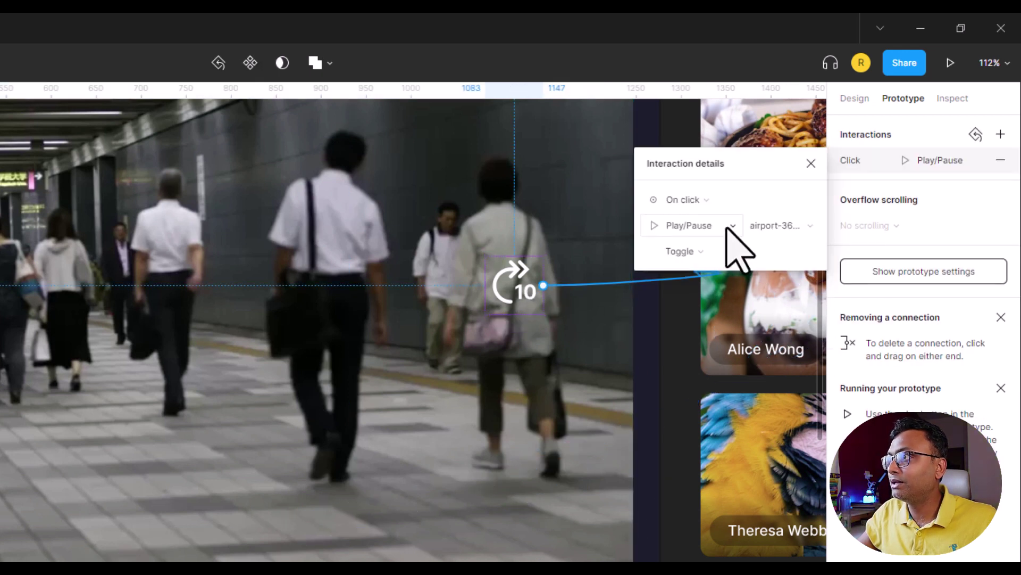
{"action": "left_click", "coordinate": [725, 225]}
{"action": "left_click", "coordinate": [718, 391]}
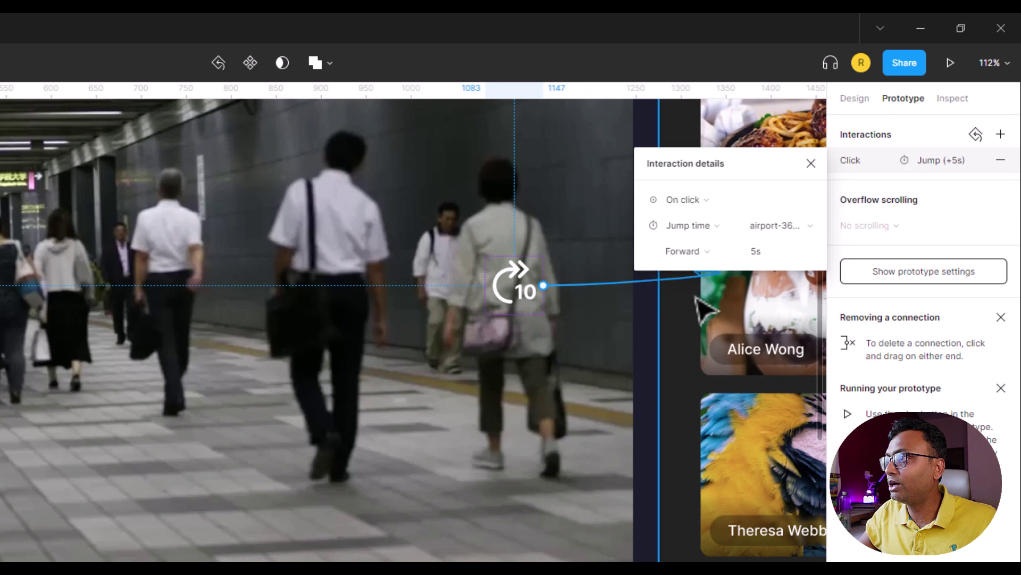
{"action": "left_click", "coordinate": [751, 254]}
{"action": "double_click", "coordinate": [751, 254]}
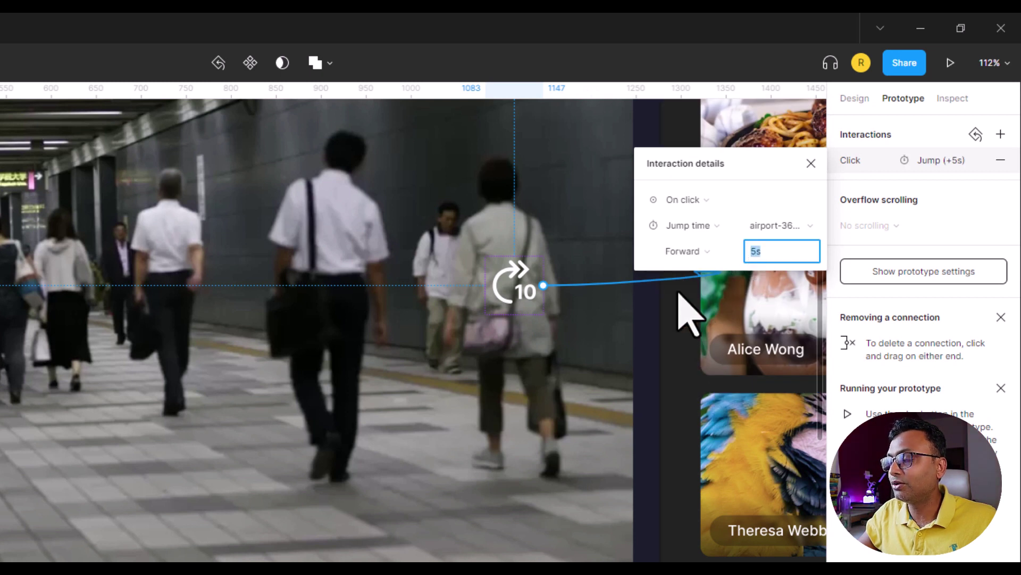
{"action": "left_click", "coordinate": [541, 406]}
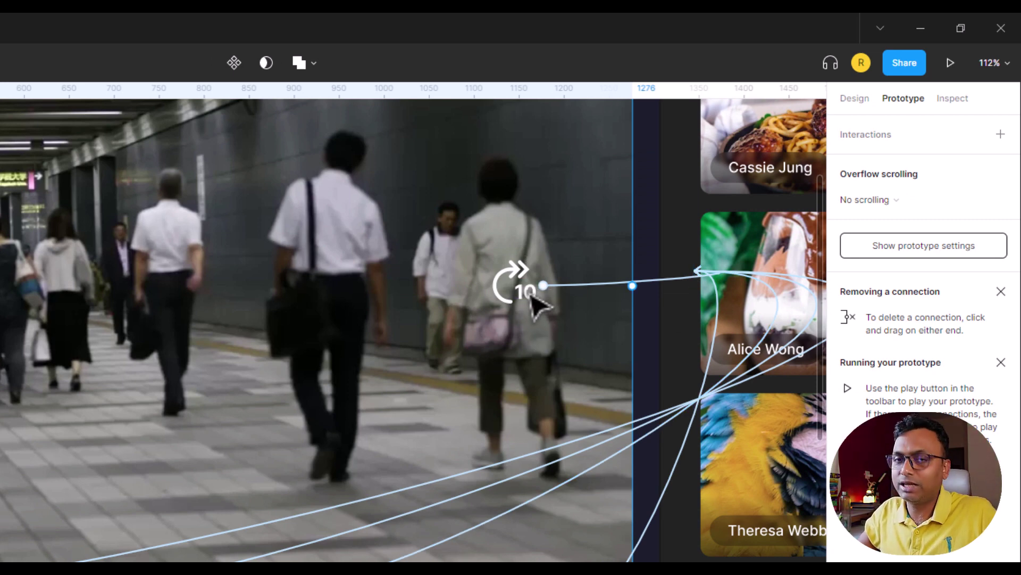
{"action": "key", "text": "Escape"}
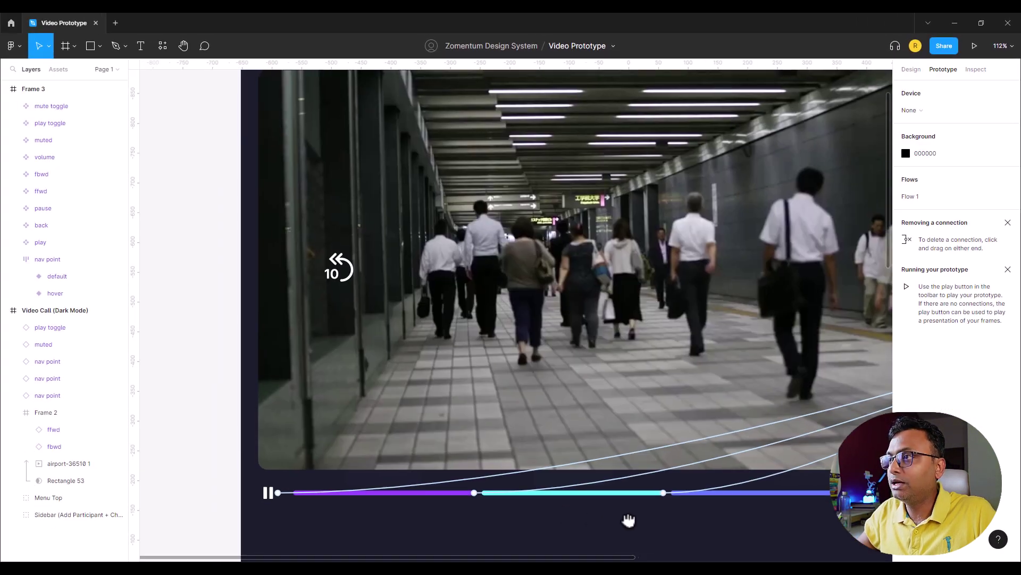
Add an on-click interaction to the fbwd icon that jumps the airport-36510 1 video backward 5s.
{"action": "left_click_drag", "start_coordinate": [629, 520], "coordinate": [665, 521]}
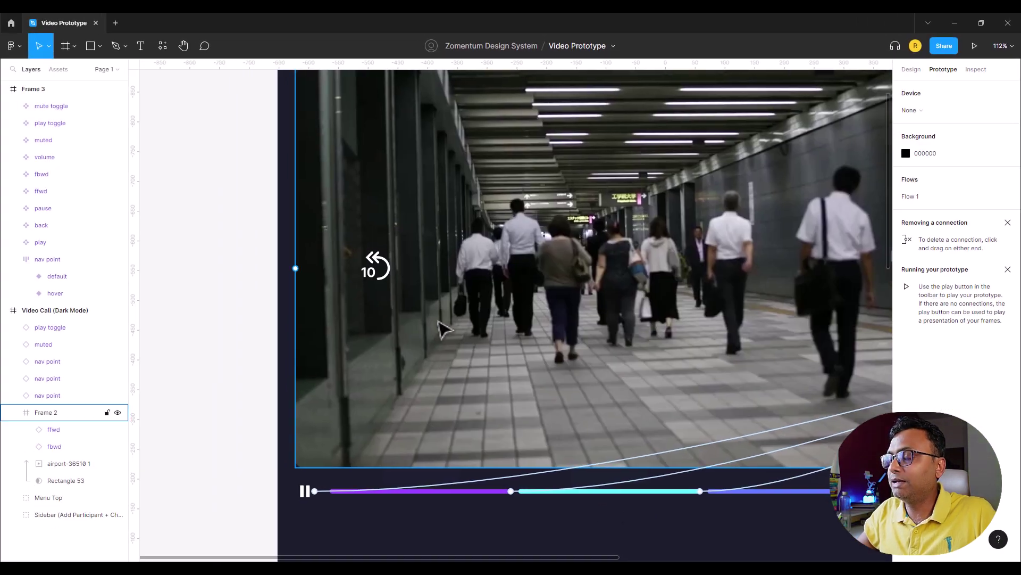
{"action": "left_click", "coordinate": [387, 288]}
{"action": "left_click_drag", "start_coordinate": [374, 288], "coordinate": [306, 334]}
{"action": "left_click", "coordinate": [804, 161]}
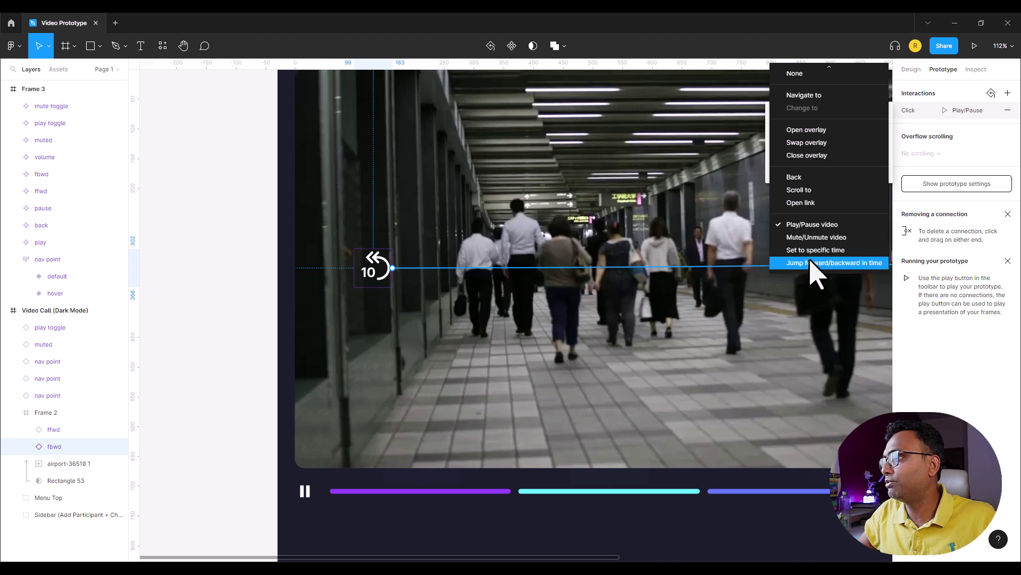
{"action": "left_click", "coordinate": [812, 263]}
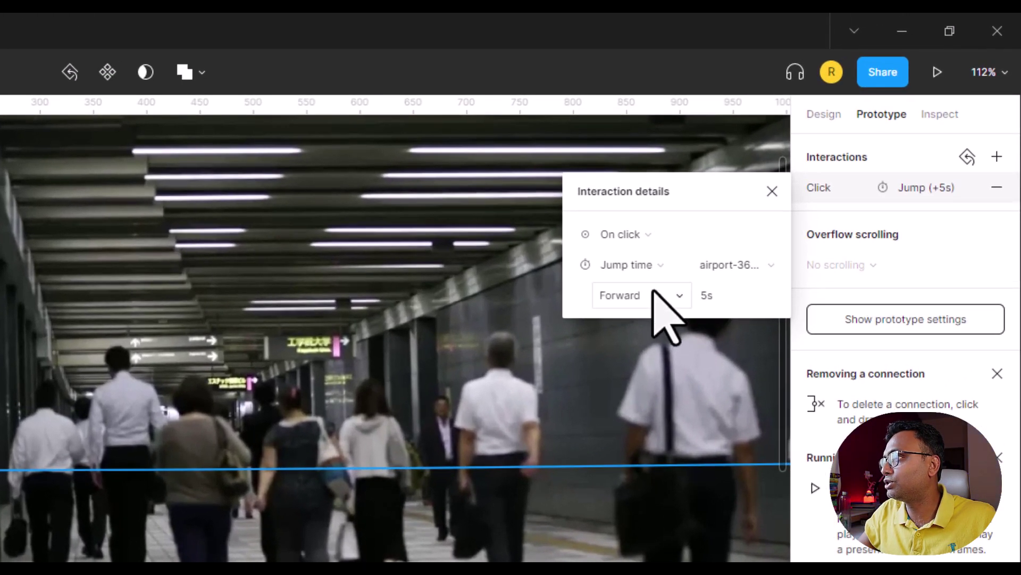
{"action": "left_click", "coordinate": [651, 294]}
{"action": "left_click", "coordinate": [656, 318]}
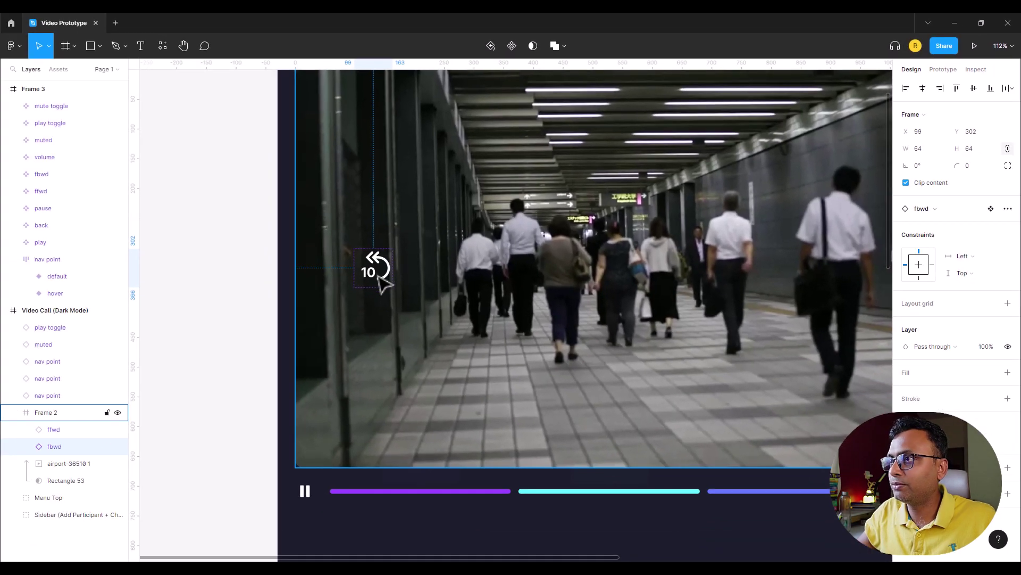
Change the number labels inside the fbwd and ffwd icons to 05.
{"action": "double_click", "coordinate": [371, 275]}
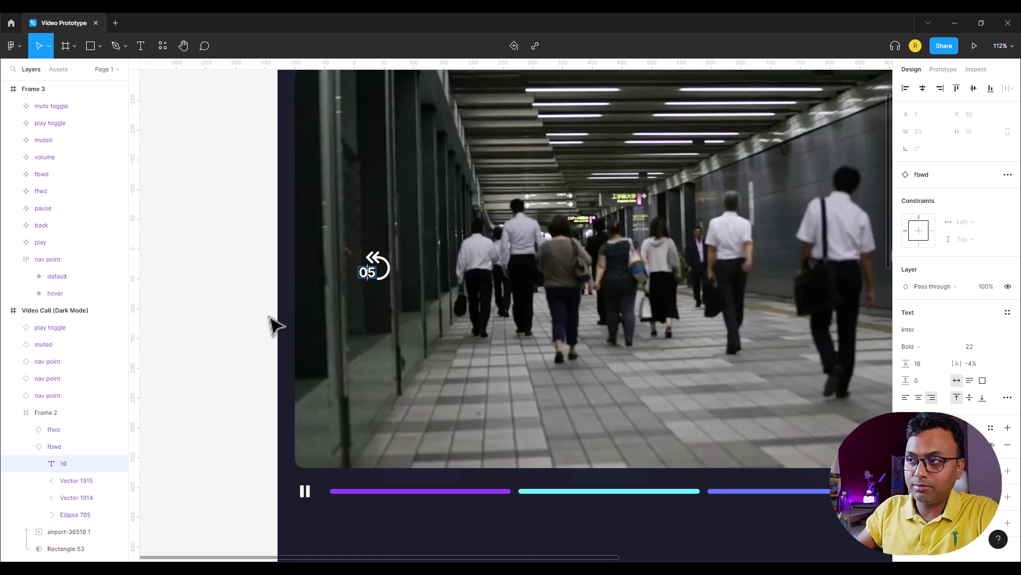
{"action": "key", "text": "Escape"}
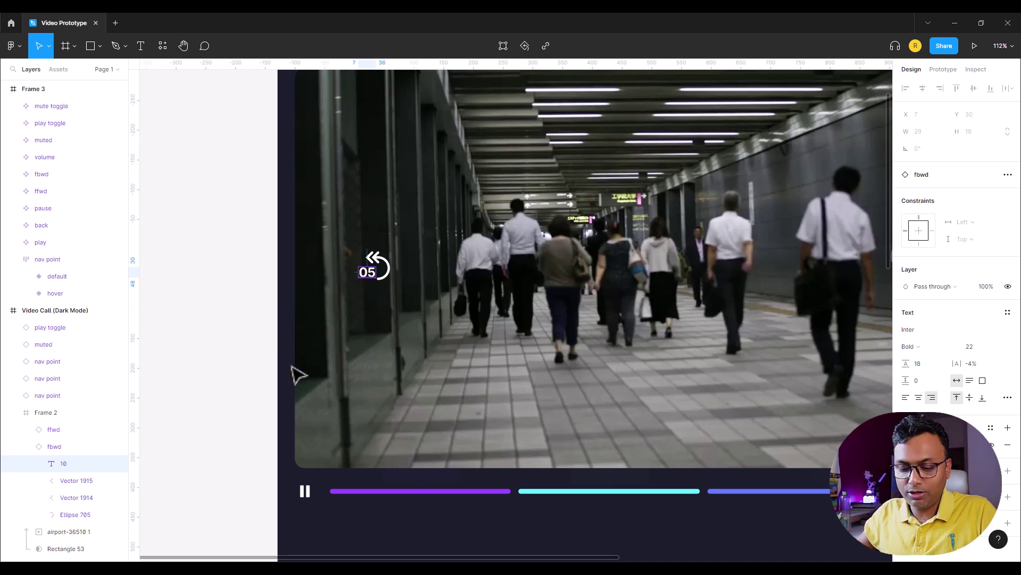
{"action": "left_click_drag", "start_coordinate": [371, 319], "coordinate": [41, 337]}
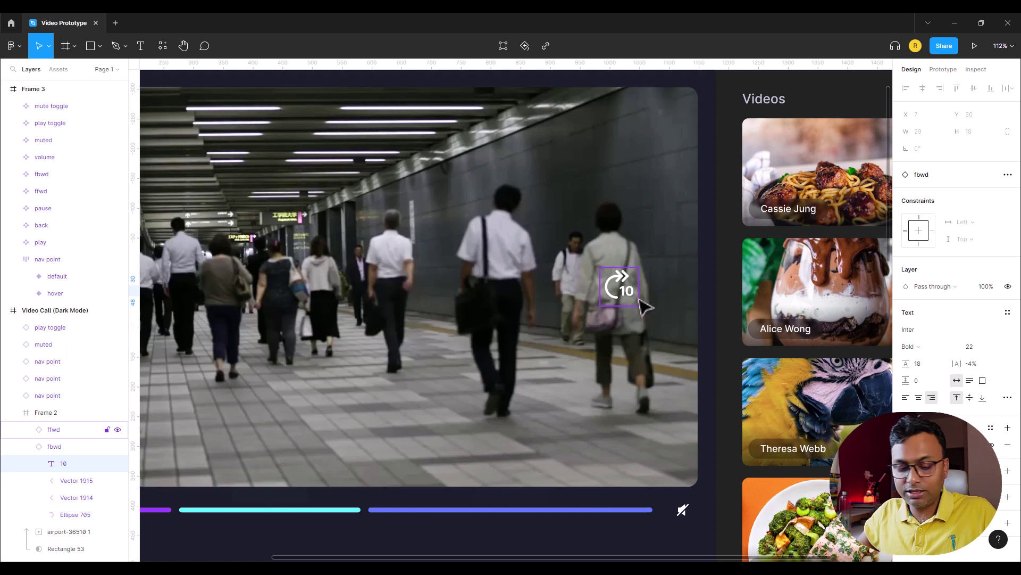
{"action": "double_click", "coordinate": [628, 297]}
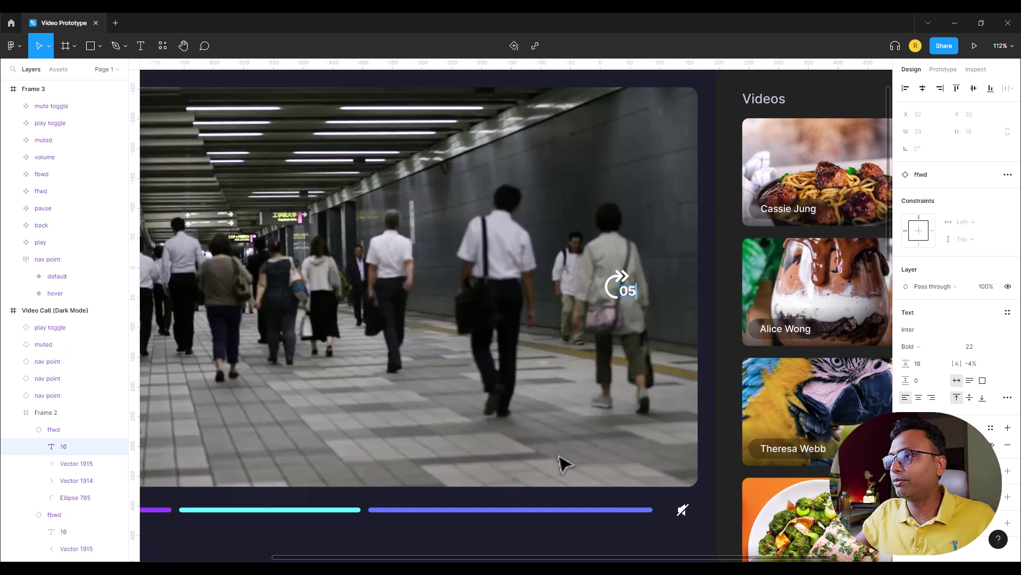
{"action": "key", "text": "Escape"}
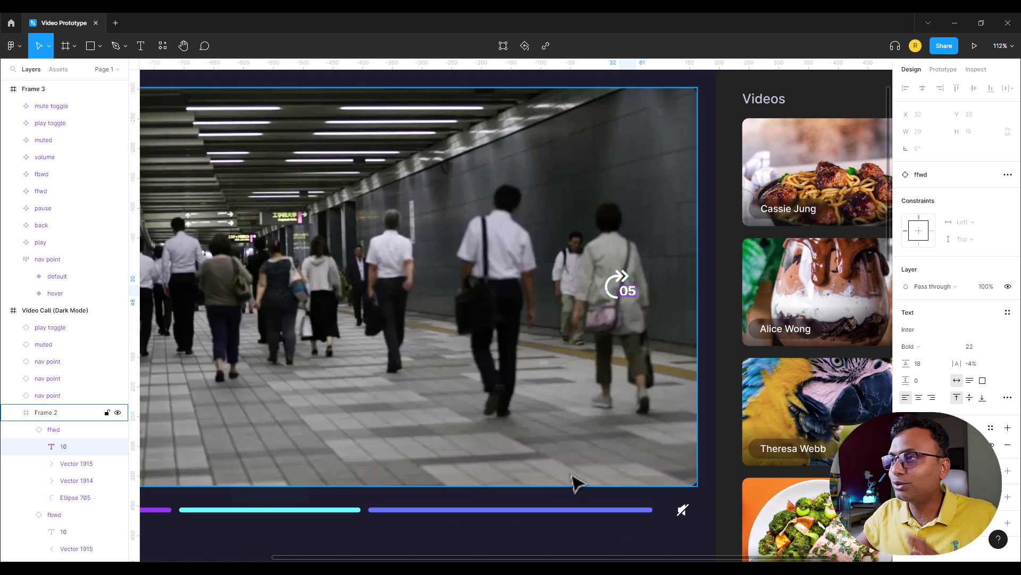
Run the Video Call (Dark Mode) frame as a prototype and test the cyan and blue chapter nav points.
{"action": "scroll", "coordinate": [570, 474], "scroll_direction": "down", "scroll_amount": 5}
{"action": "scroll", "coordinate": [570, 474], "scroll_direction": "down", "scroll_amount": 1}
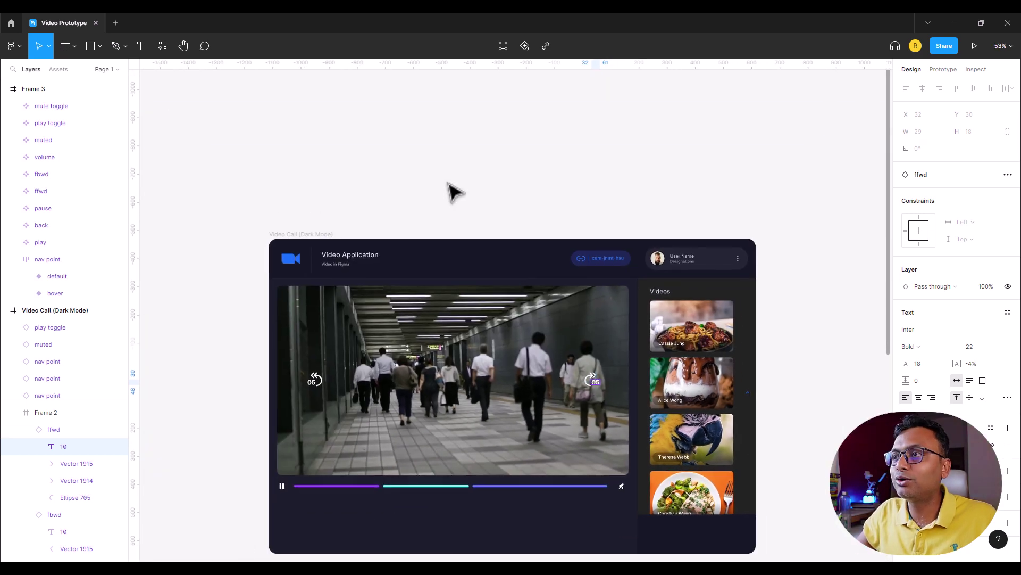
{"action": "left_click", "coordinate": [451, 191]}
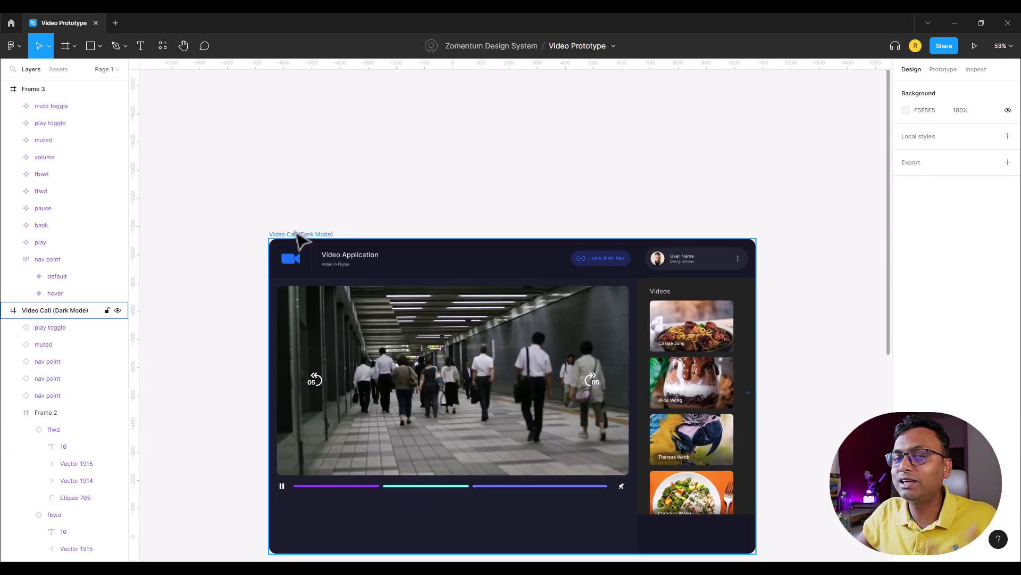
{"action": "left_click", "coordinate": [297, 234]}
{"action": "left_click", "coordinate": [975, 46]}
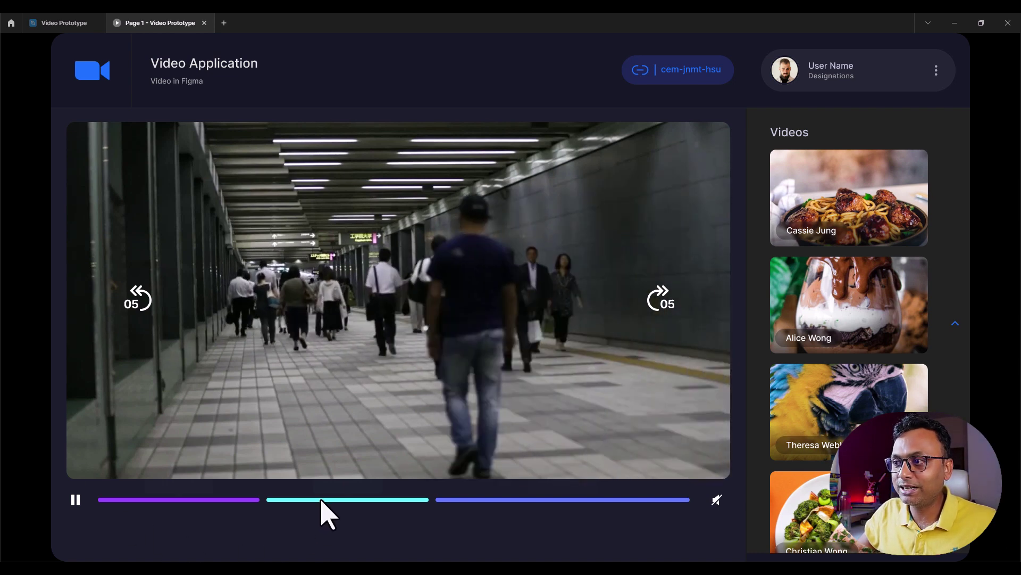
{"action": "left_click", "coordinate": [322, 503]}
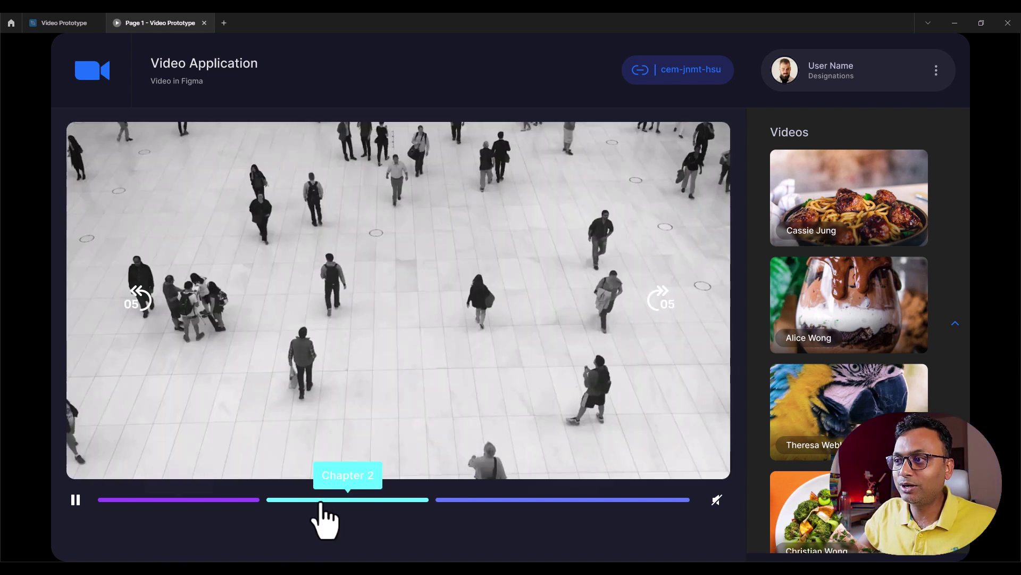
{"action": "left_click", "coordinate": [475, 501]}
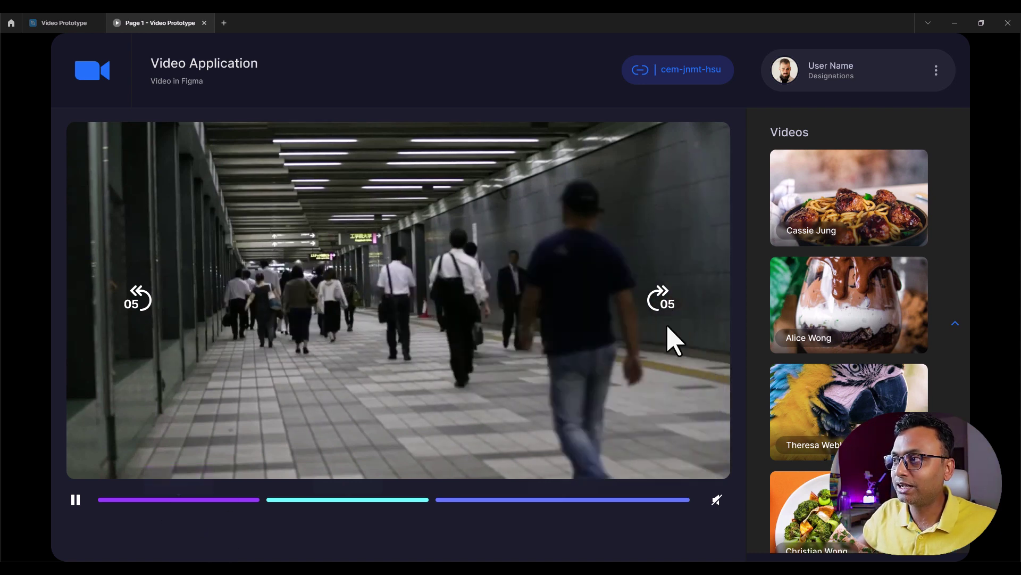
{"action": "left_click", "coordinate": [320, 502]}
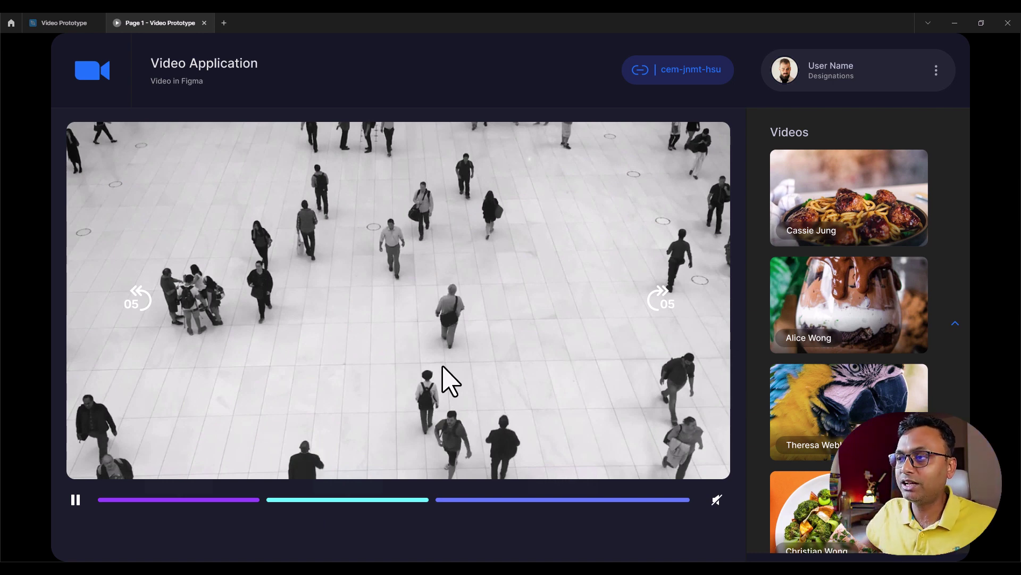
Test the prototype by pausing the video, jumping backward twice with the 05 rewind icon, and resuming playback.
{"action": "left_click", "coordinate": [76, 500]}
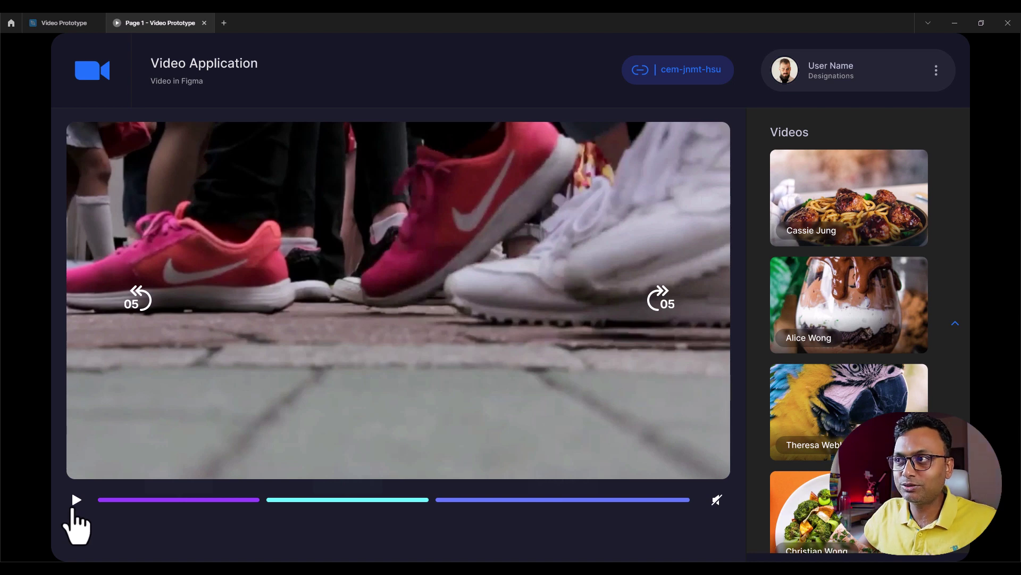
{"action": "left_click", "coordinate": [139, 306]}
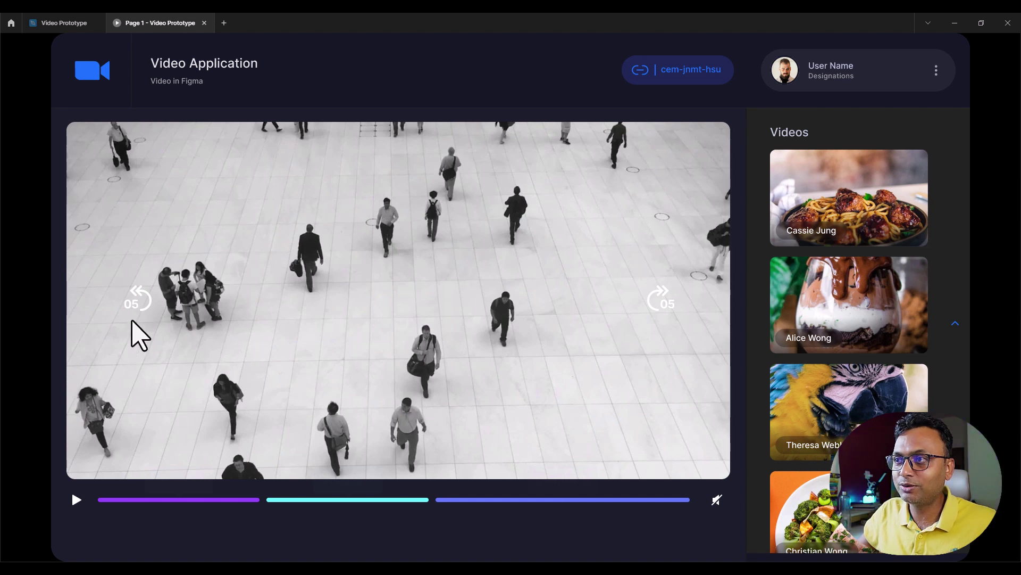
{"action": "left_click", "coordinate": [134, 305]}
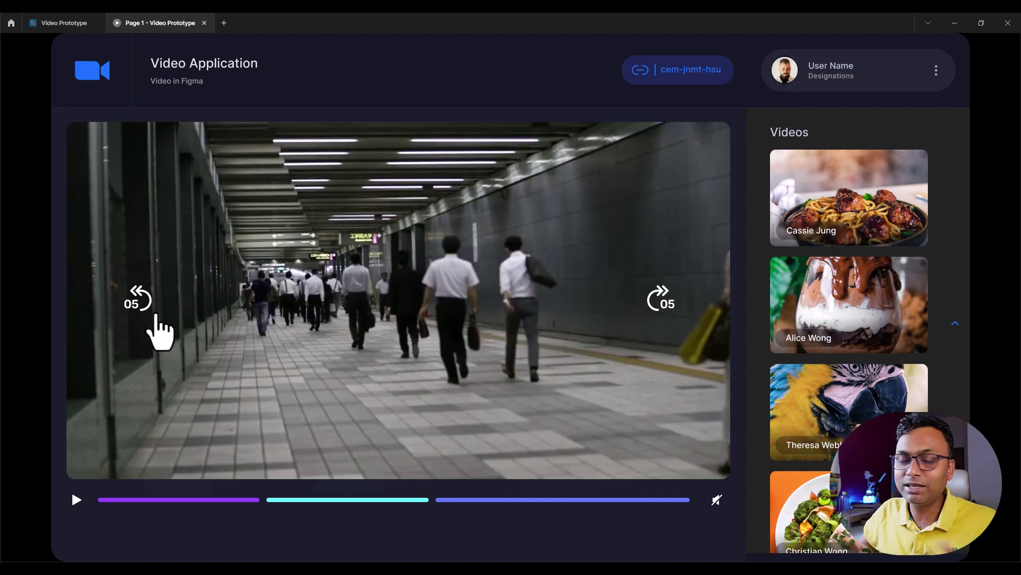
{"action": "left_click", "coordinate": [75, 503]}
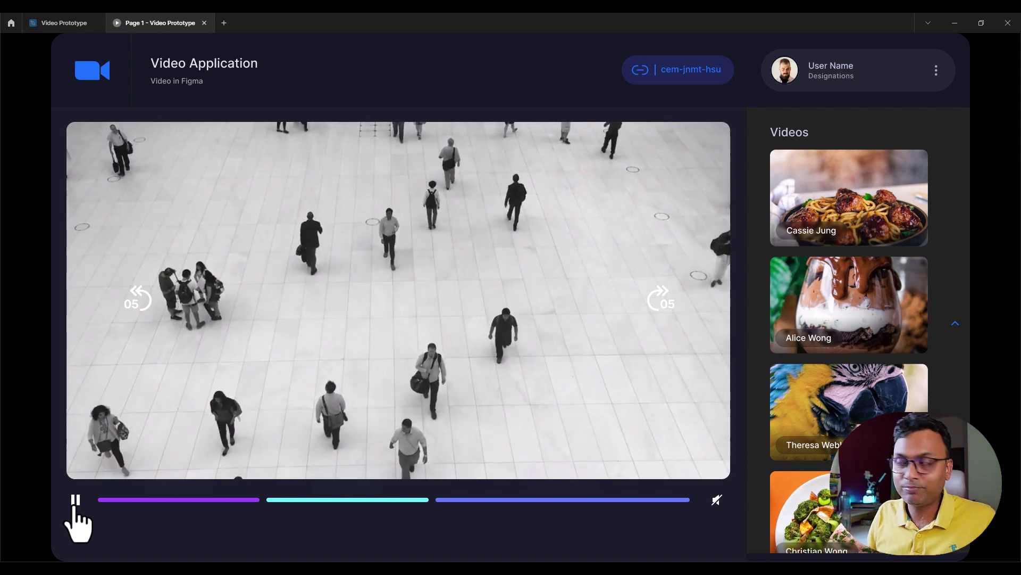
Return to the Video Prototype design file and review the available video actions in the fbwd icon's on-click interaction.
{"action": "left_click", "coordinate": [36, 24]}
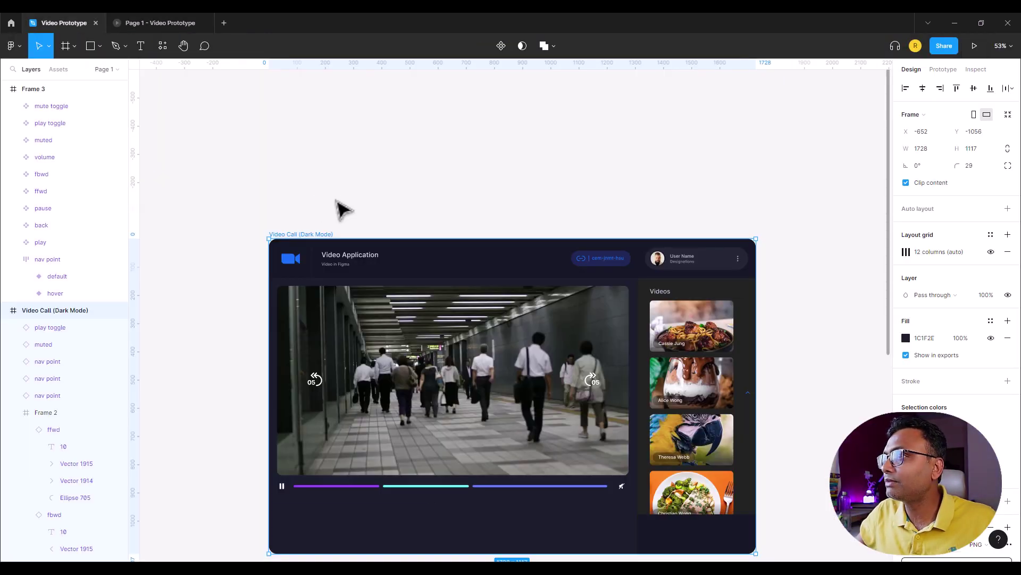
{"action": "left_click", "coordinate": [513, 226]}
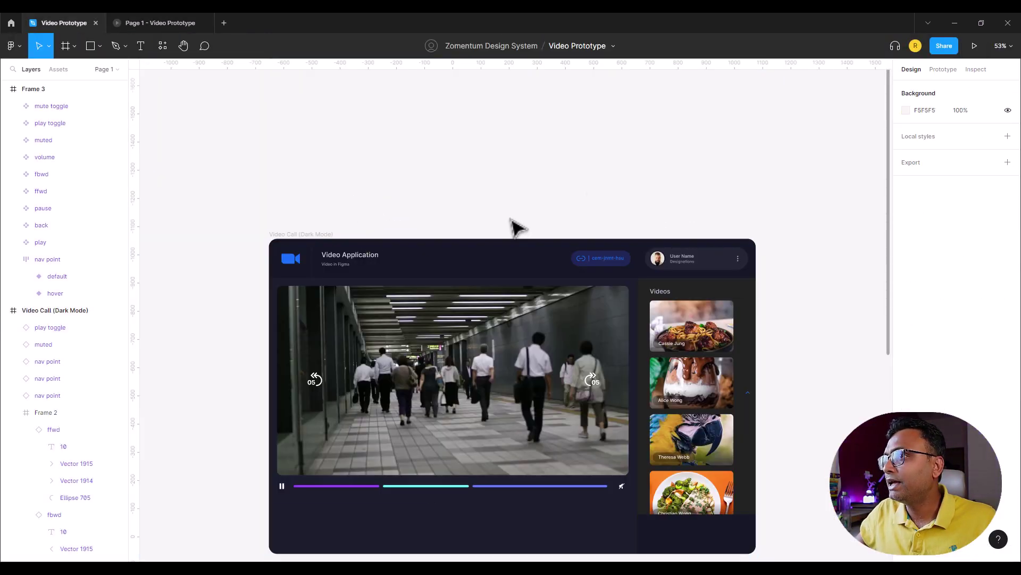
{"action": "left_click", "coordinate": [942, 69]}
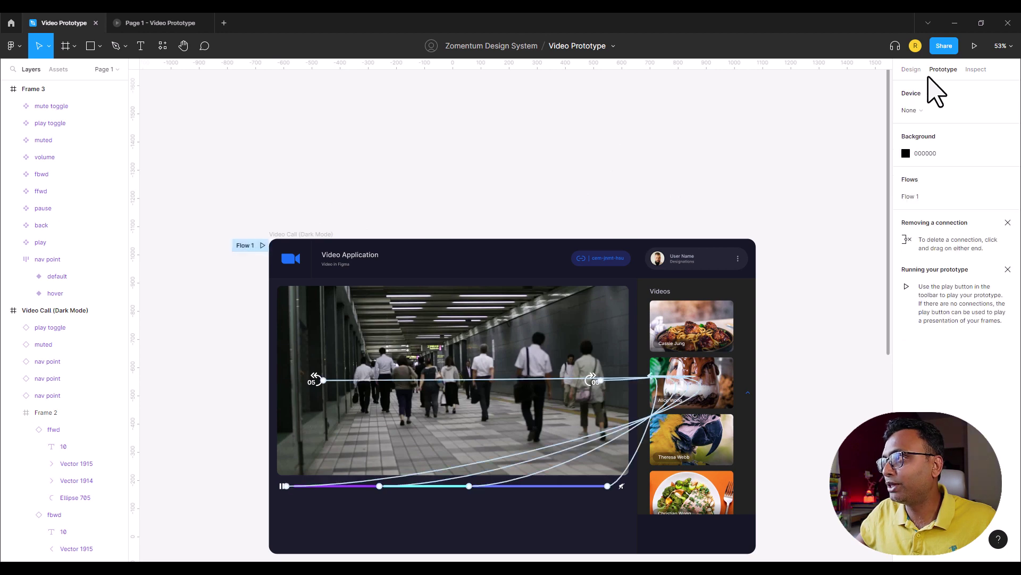
{"action": "left_click", "coordinate": [374, 380]}
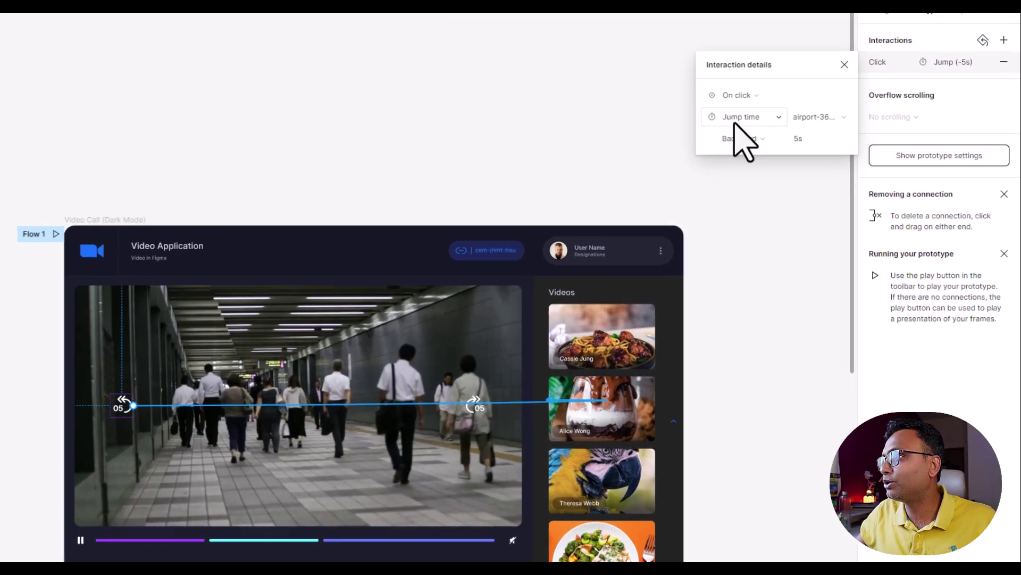
{"action": "left_click", "coordinate": [771, 132]}
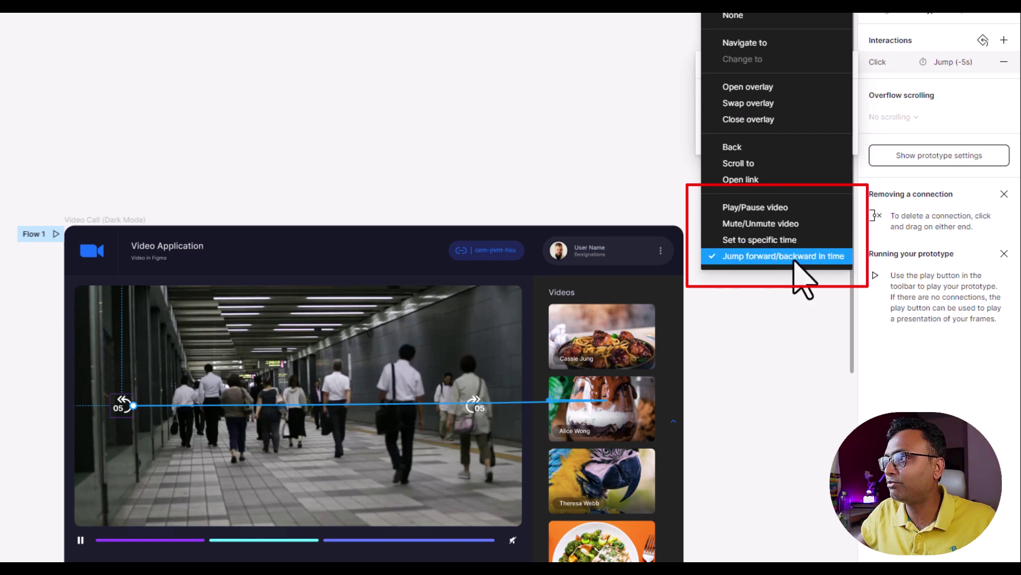
{"action": "left_click", "coordinate": [660, 195]}
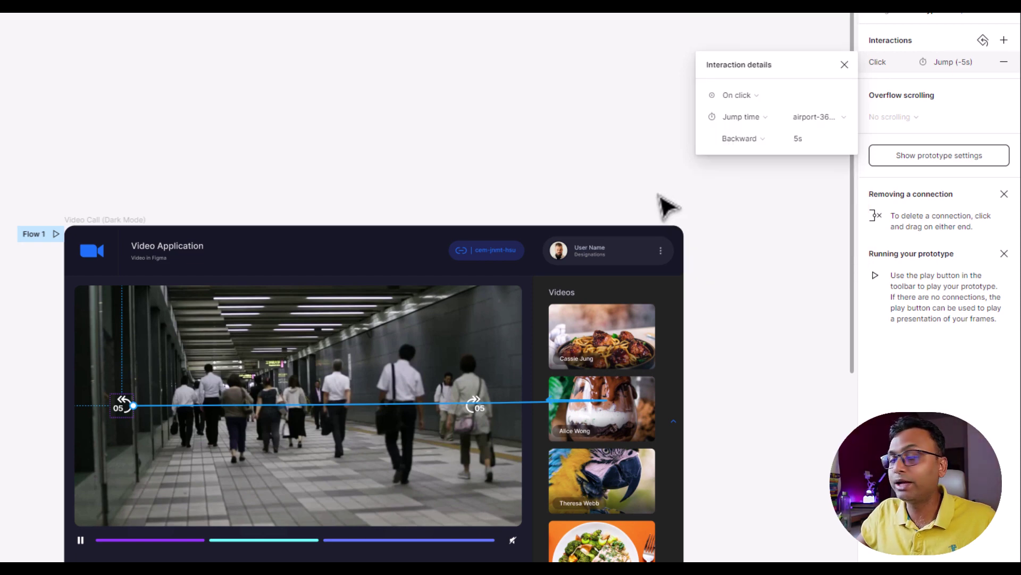
{"action": "left_click", "coordinate": [665, 201]}
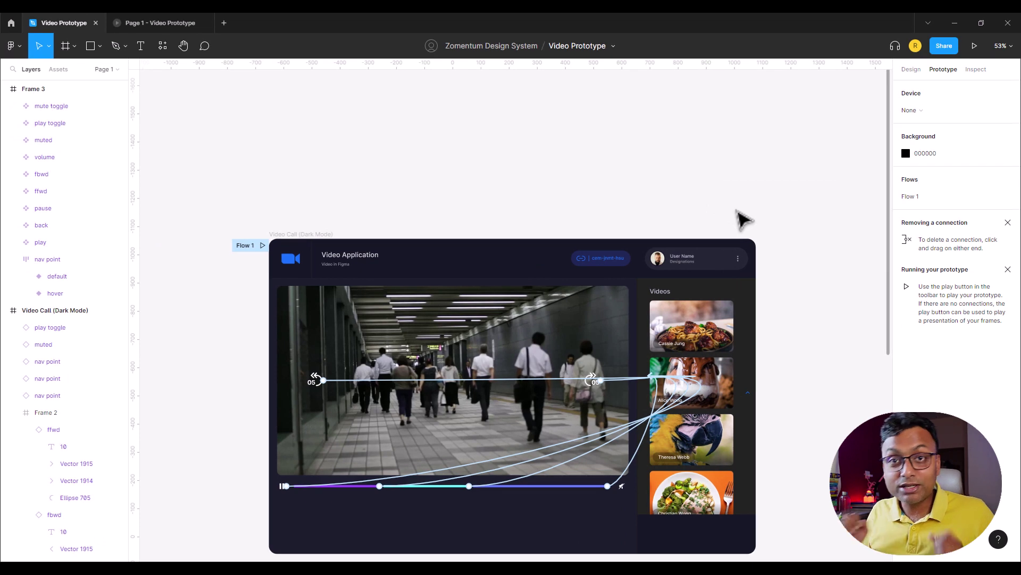